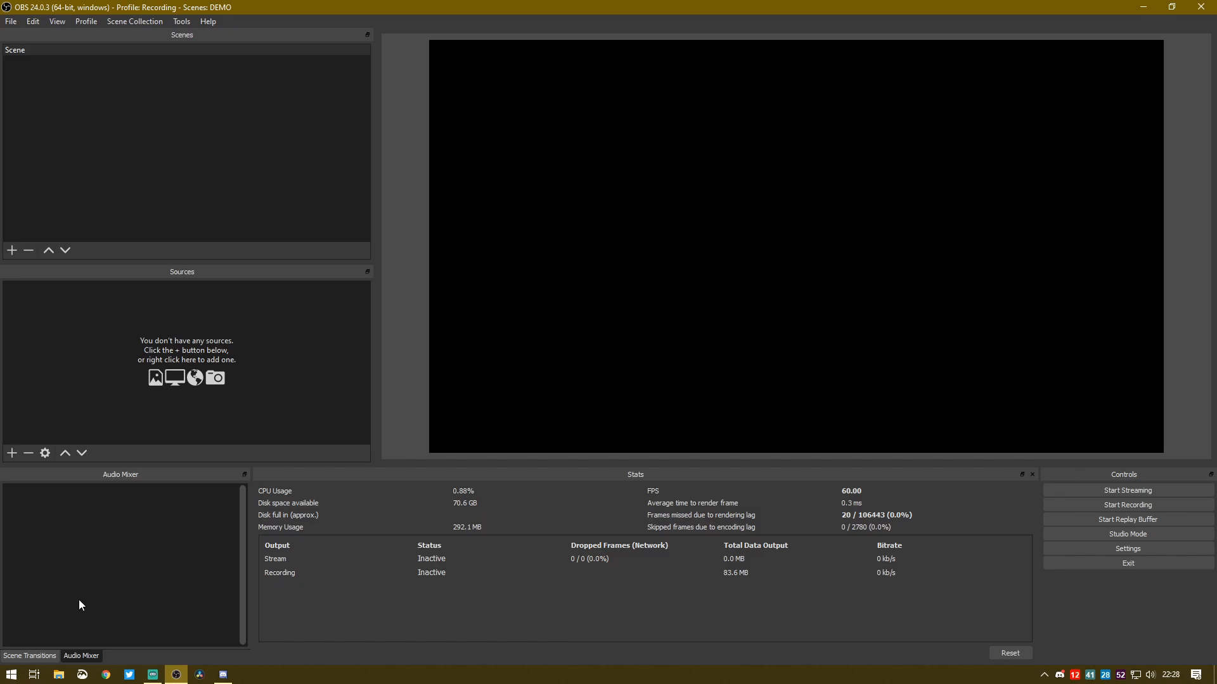
# Add a new Video Capture Device source to the scene using the HD Pro Webcam C920
pyautogui.click(11, 453)
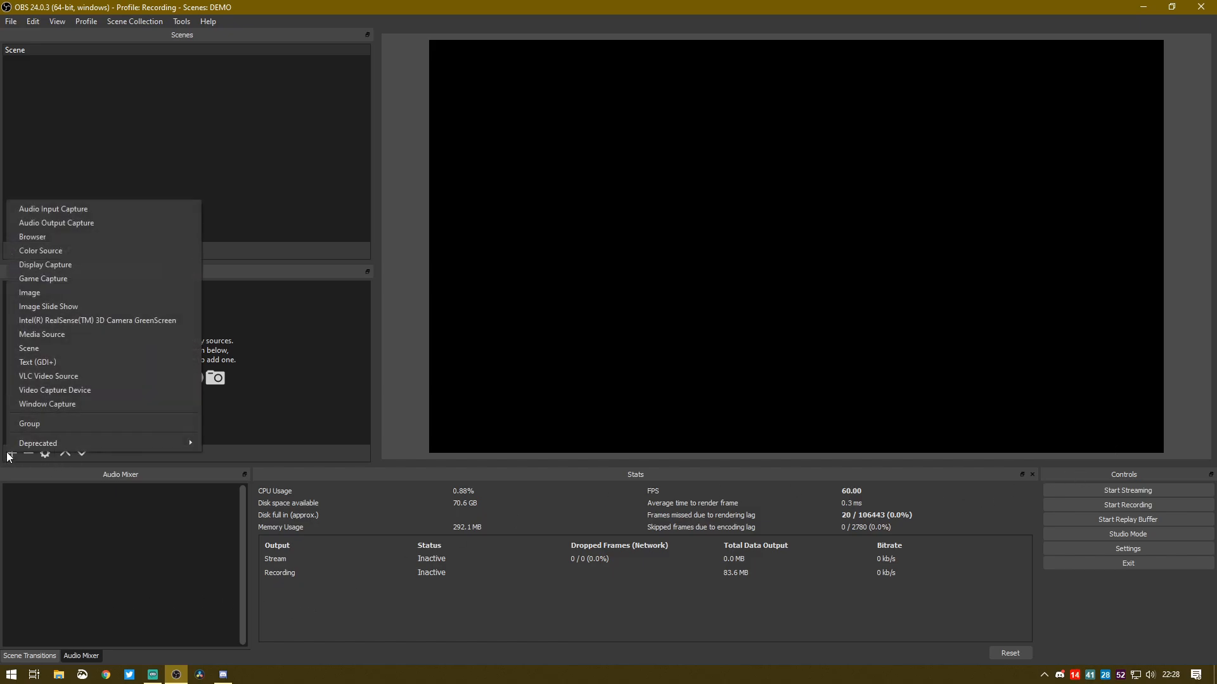
pyautogui.click(132, 390)
pyautogui.click(645, 429)
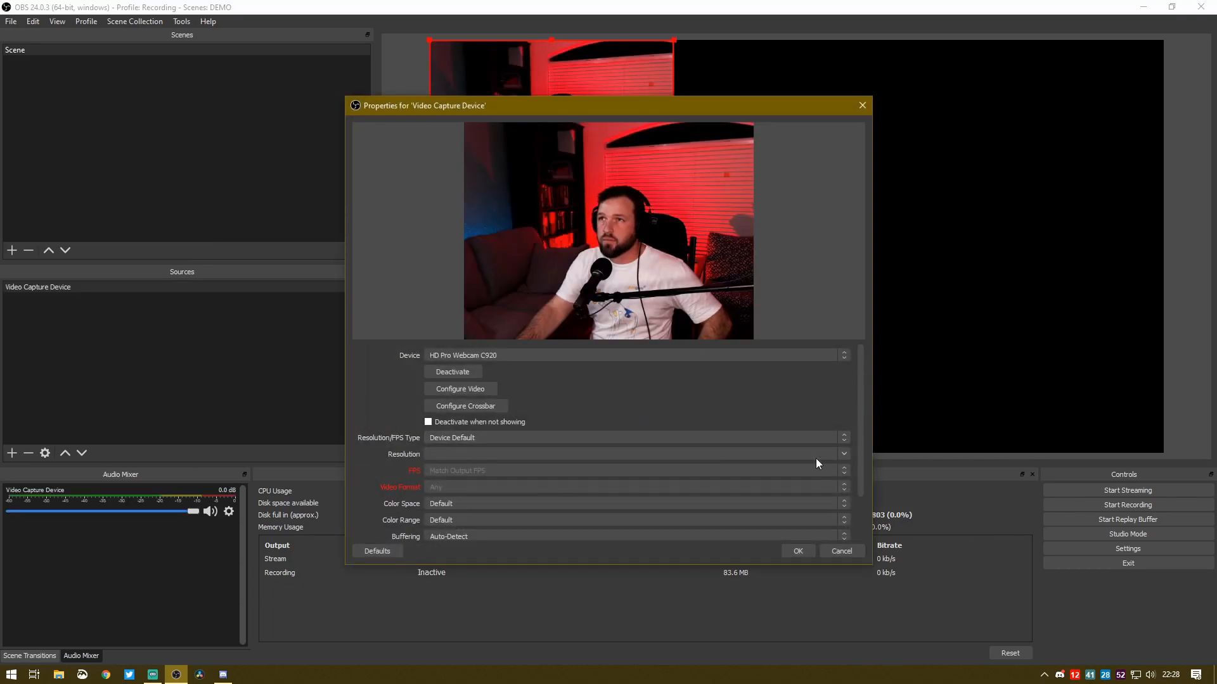
pyautogui.click(804, 552)
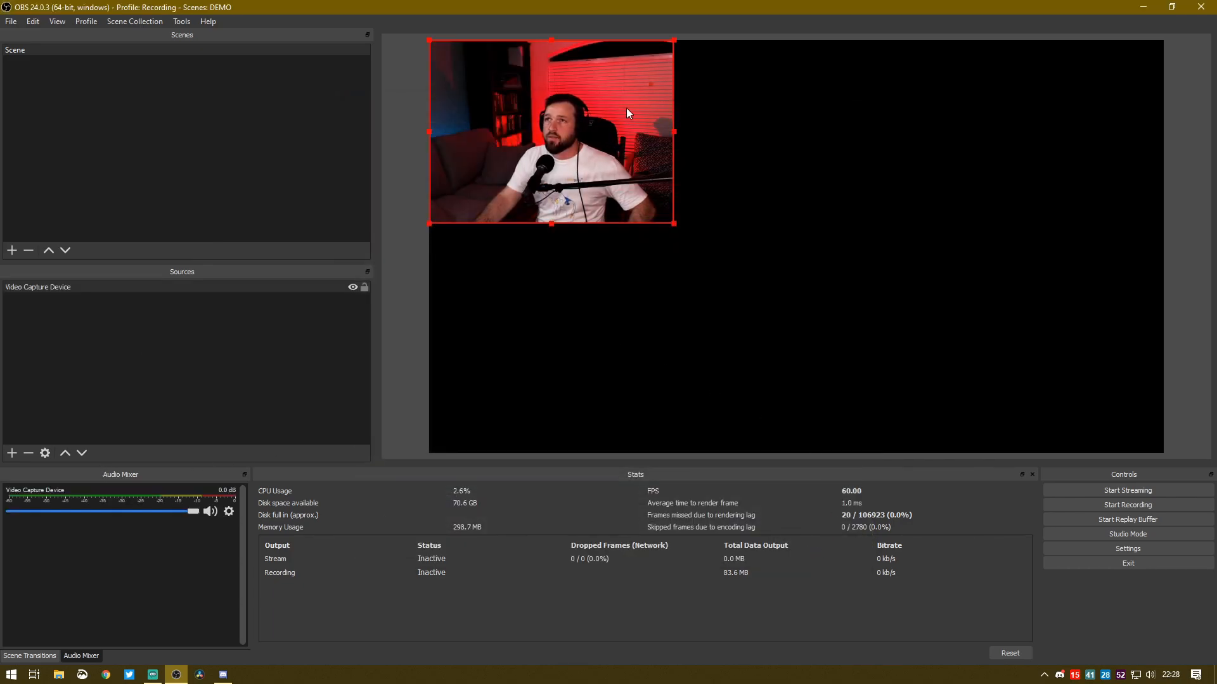
# Set the Video Capture Device source's resolution type to Custom with a resolution of 1920x1080
pyautogui.rightClick(101, 289)
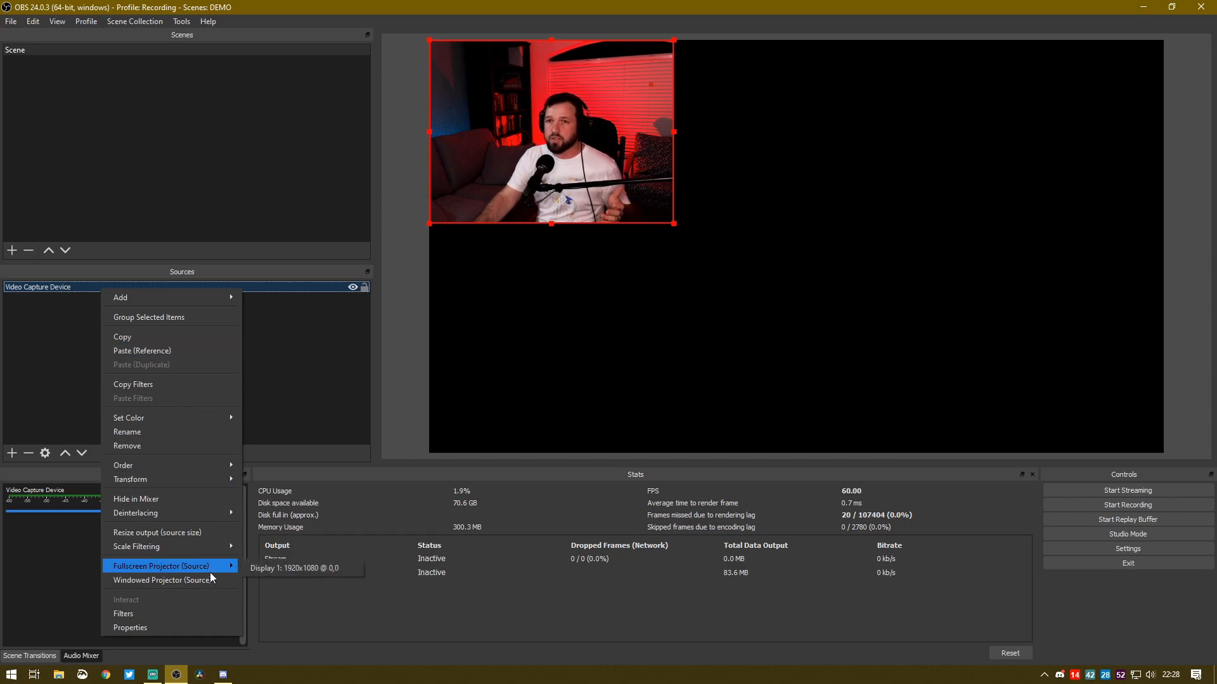
pyautogui.click(184, 627)
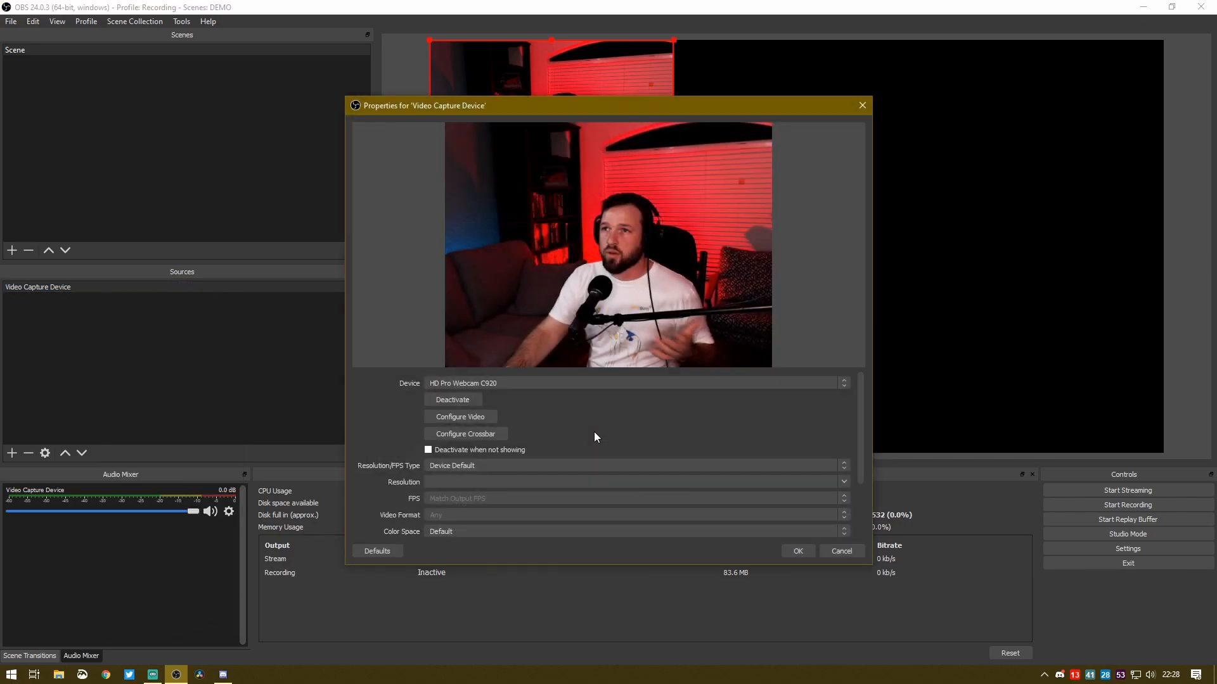
pyautogui.click(511, 469)
pyautogui.click(509, 479)
pyautogui.click(509, 454)
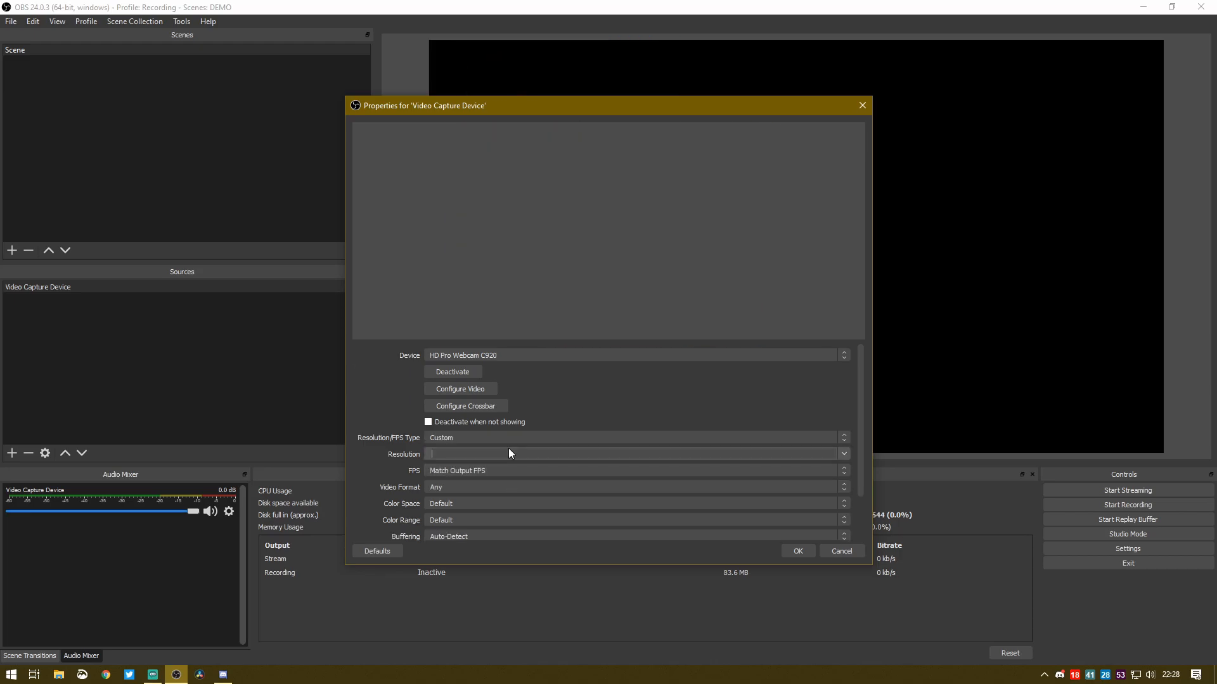
pyautogui.click(844, 454)
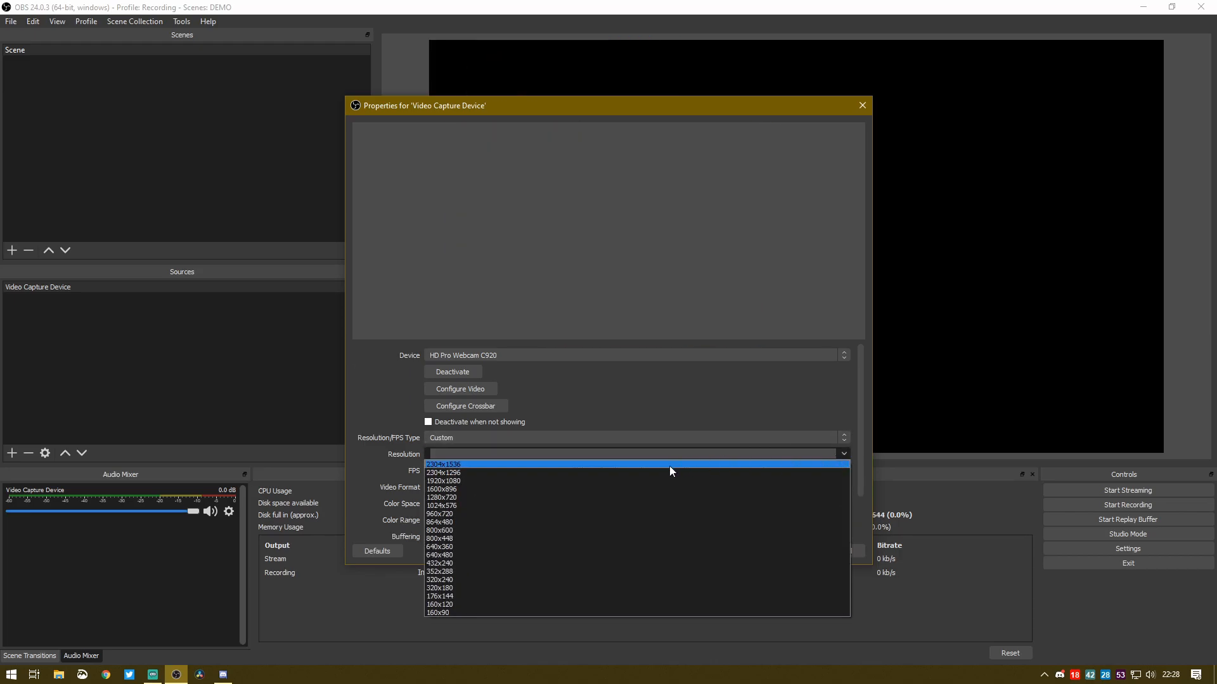
pyautogui.click(599, 480)
# Set the webcam's video format to MJPEG and accept the source properties
pyautogui.click(524, 488)
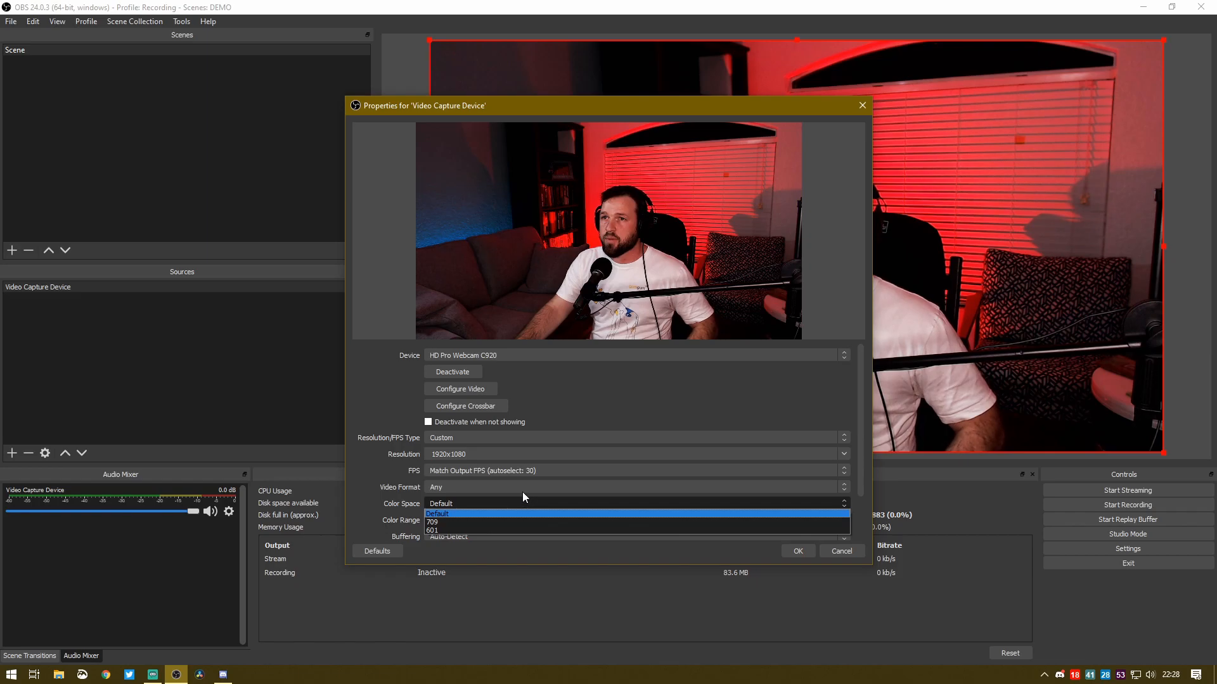
pyautogui.click(511, 505)
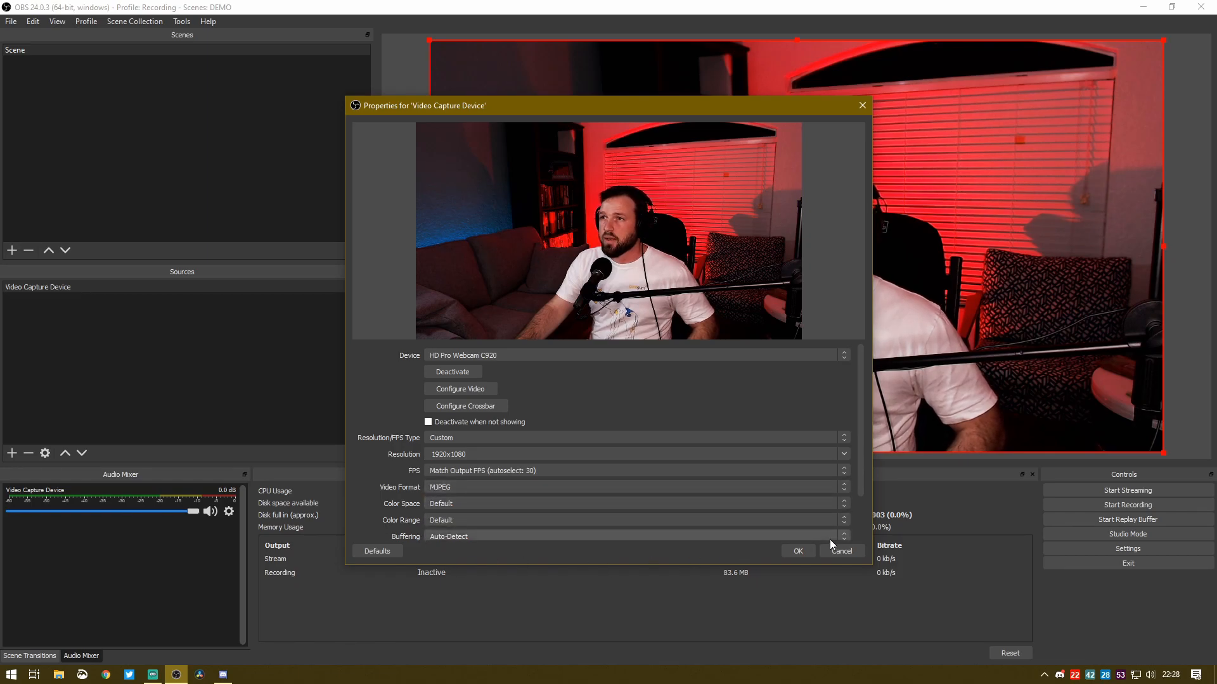
pyautogui.click(800, 550)
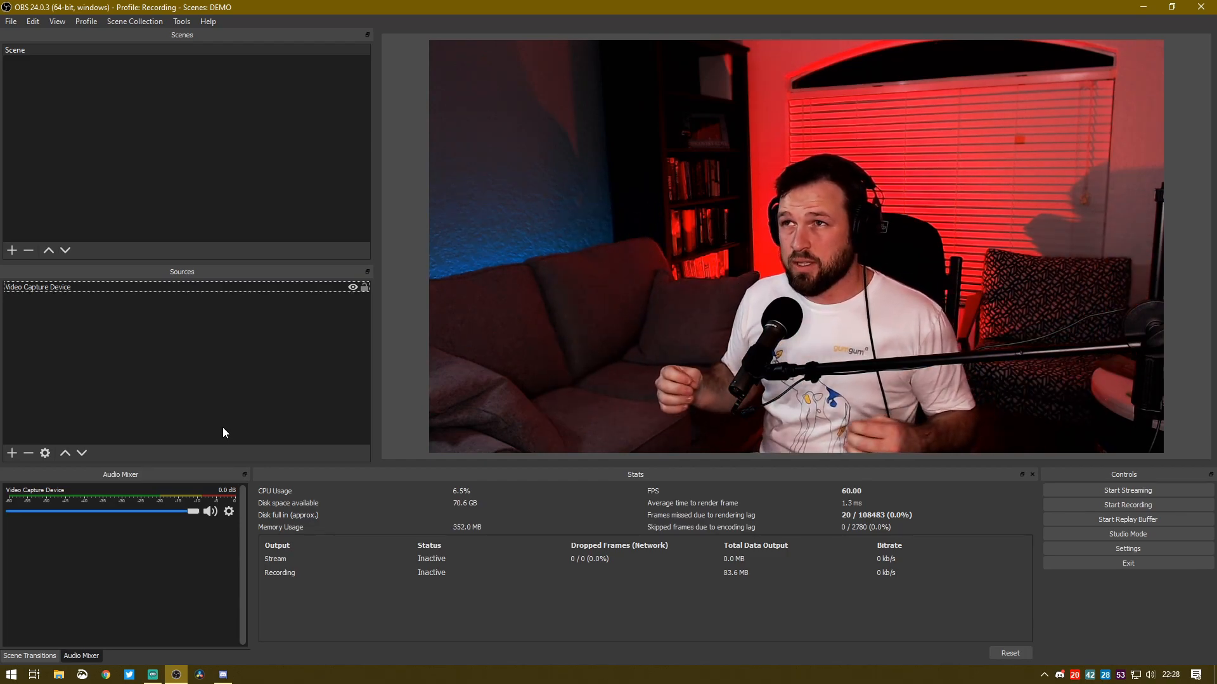
# Copy the Video Capture Device source as a reference and shrink the copy into the lower-right corner of the canvas
pyautogui.click(127, 288)
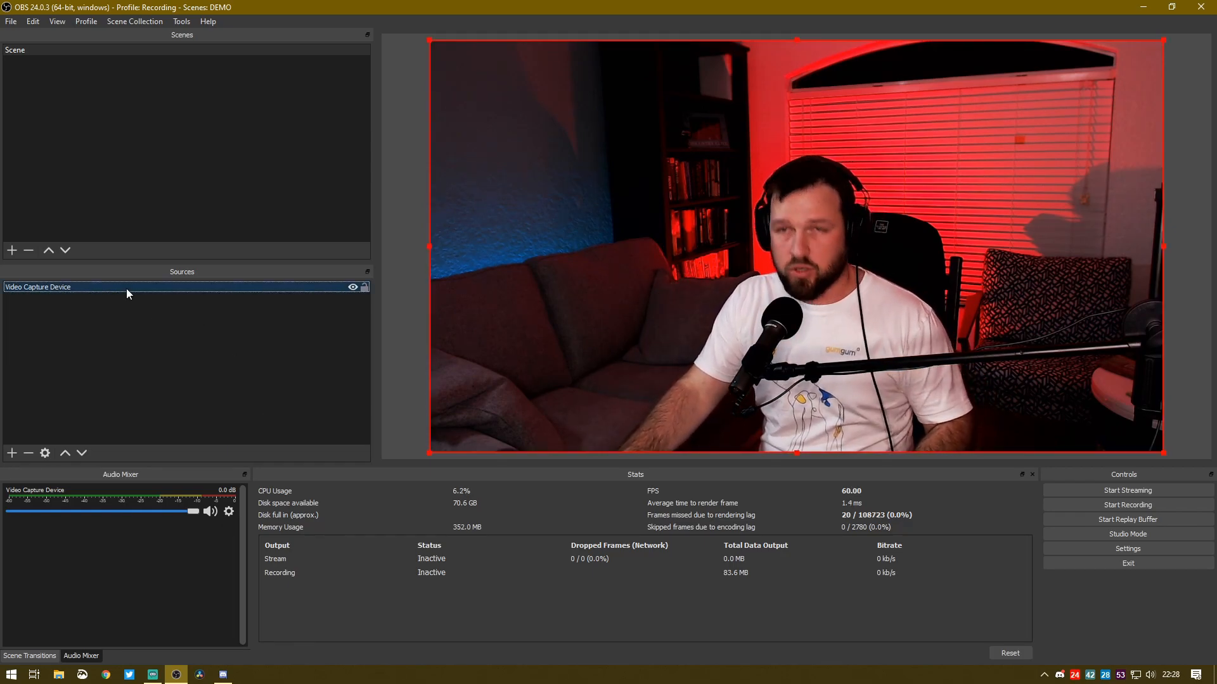
pyautogui.rightClick(127, 287)
pyautogui.click(197, 341)
pyautogui.click(197, 341)
pyautogui.rightClick(180, 337)
pyautogui.click(235, 381)
pyautogui.click(150, 338)
pyautogui.click(438, 50)
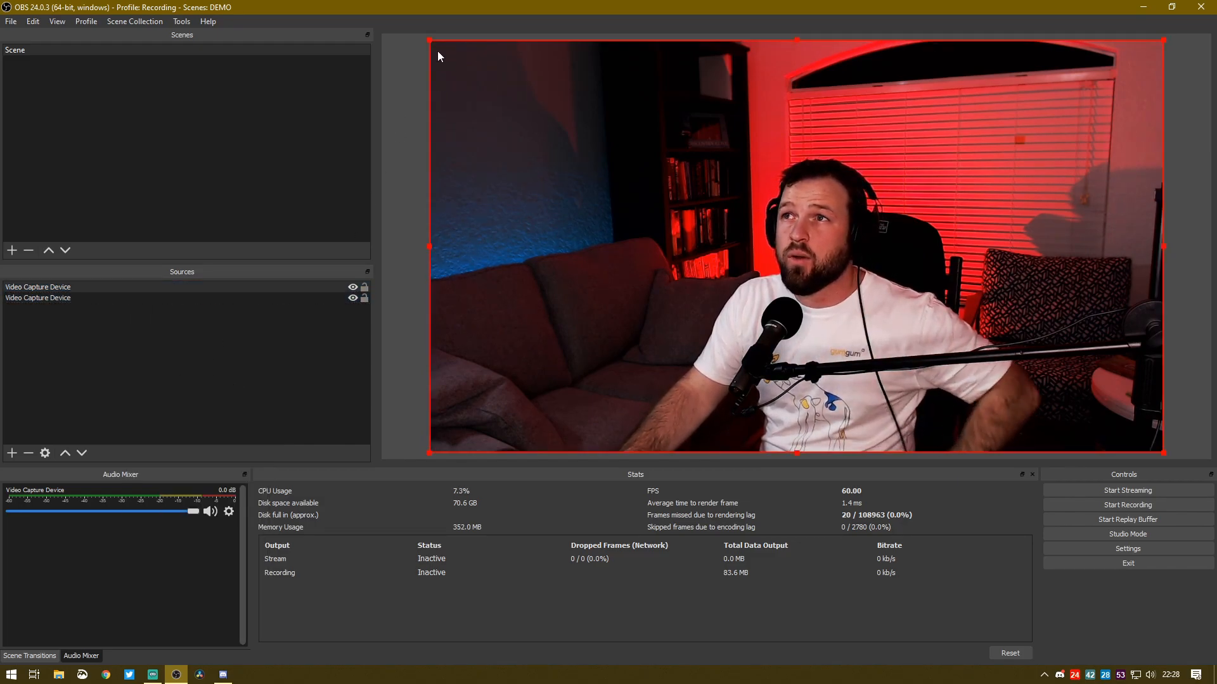
pyautogui.moveTo(435, 44); pyautogui.dragTo(1017, 279)
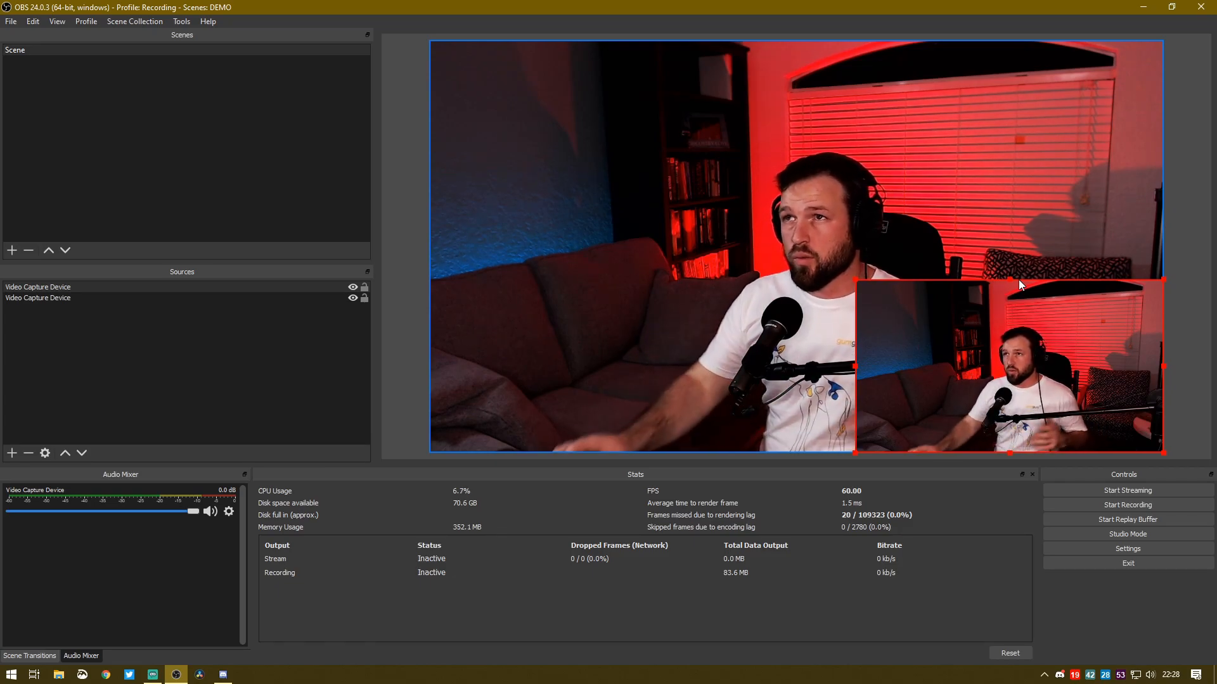
# Rename the Video Capture Device source to ZOOMER
pyautogui.click(81, 287)
pyautogui.rightClick(81, 286)
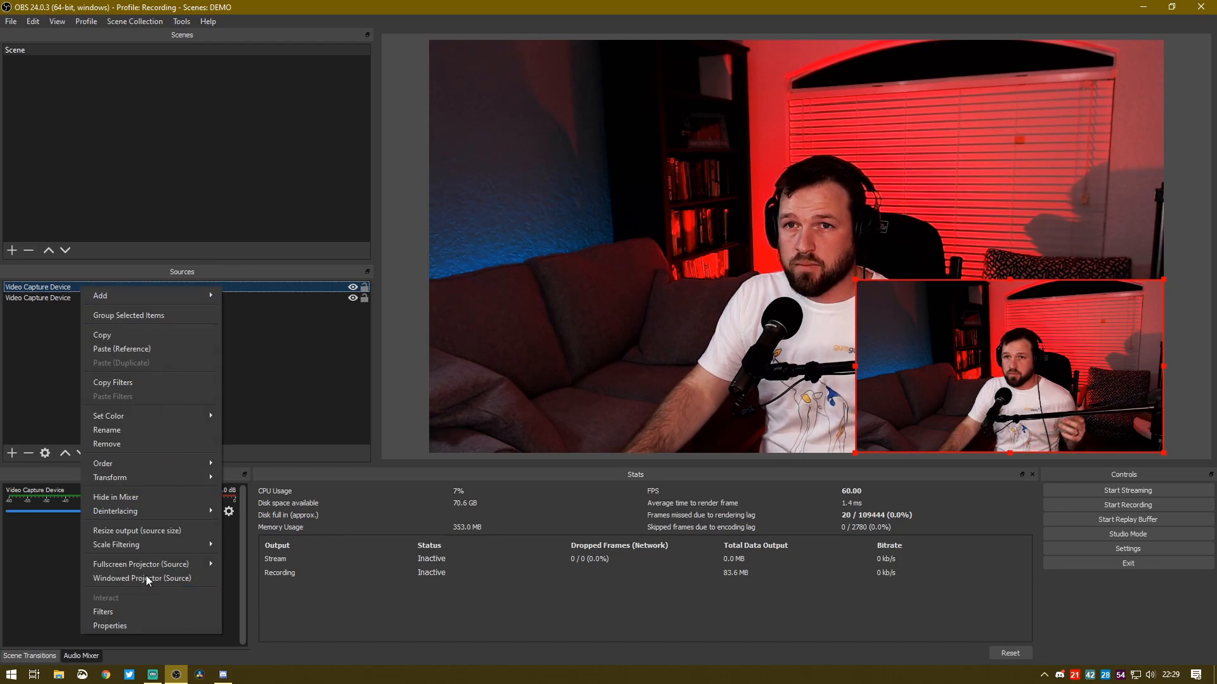
pyautogui.click(142, 434)
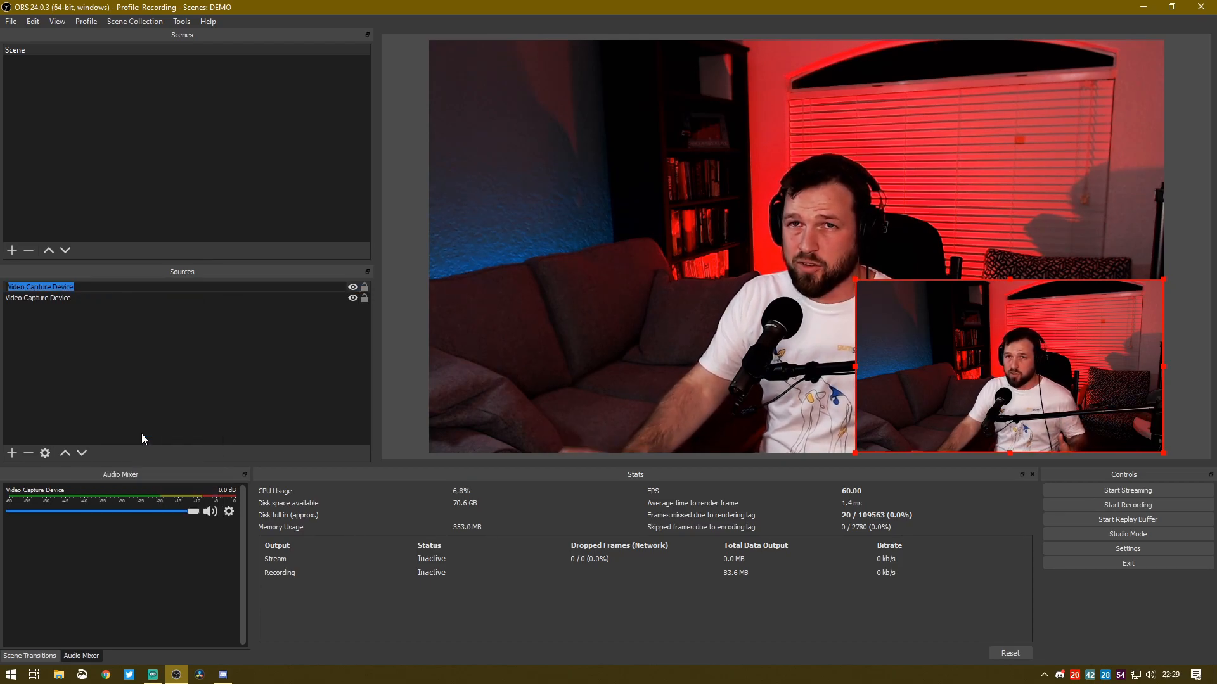
pyautogui.write('ZOOMER')
pyautogui.press('Return')
pyautogui.click(142, 434)
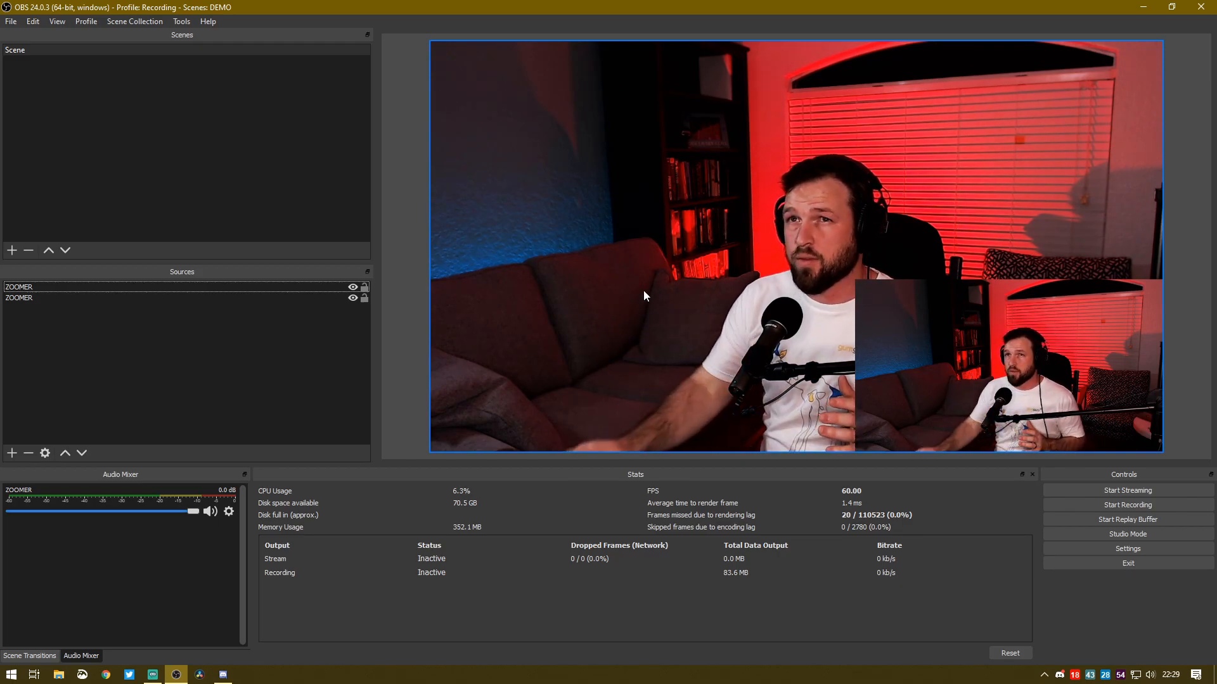
# Make the small ZOOMER overlay slightly smaller and move it over to the lower-left half of the canvas
pyautogui.rightClick(180, 290)
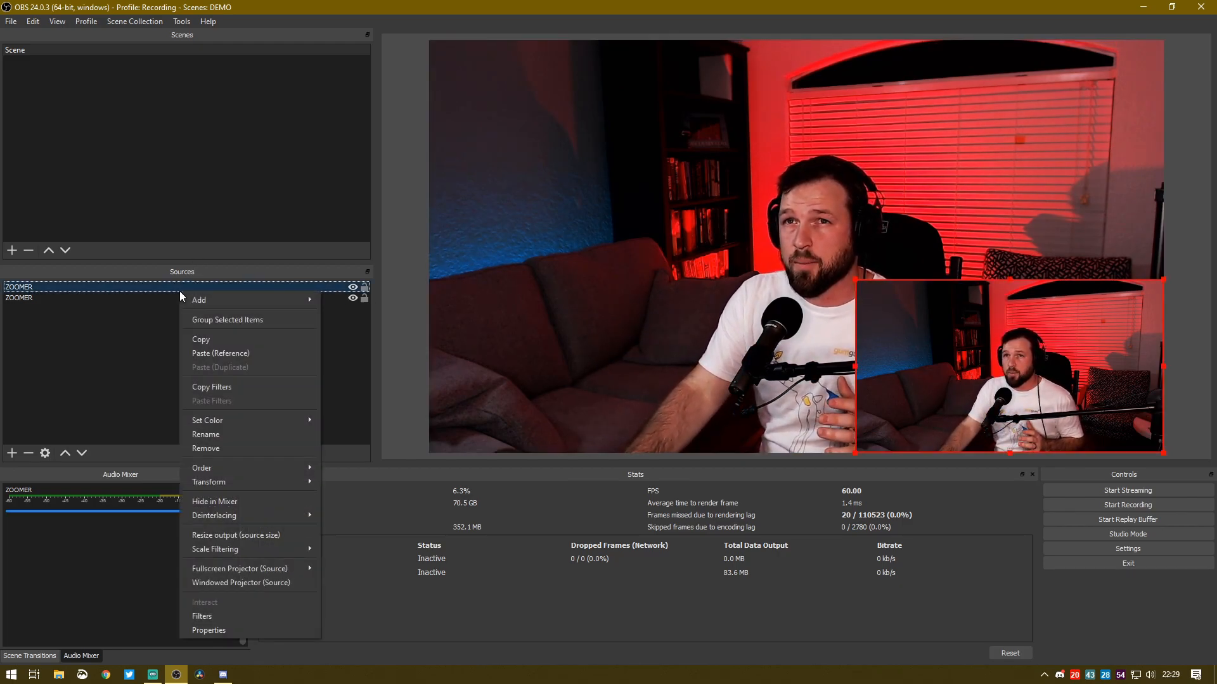
pyautogui.click(252, 353)
pyautogui.moveTo(430, 38); pyautogui.dragTo(479, 78)
pyautogui.moveTo(429, 37); pyautogui.dragTo(880, 317)
pyautogui.moveTo(1036, 371)
pyautogui.mouseDown()
pyautogui.moveTo(797, 379)
pyautogui.moveTo(948, 383)
pyautogui.moveTo(1025, 368)
pyautogui.mouseUp()
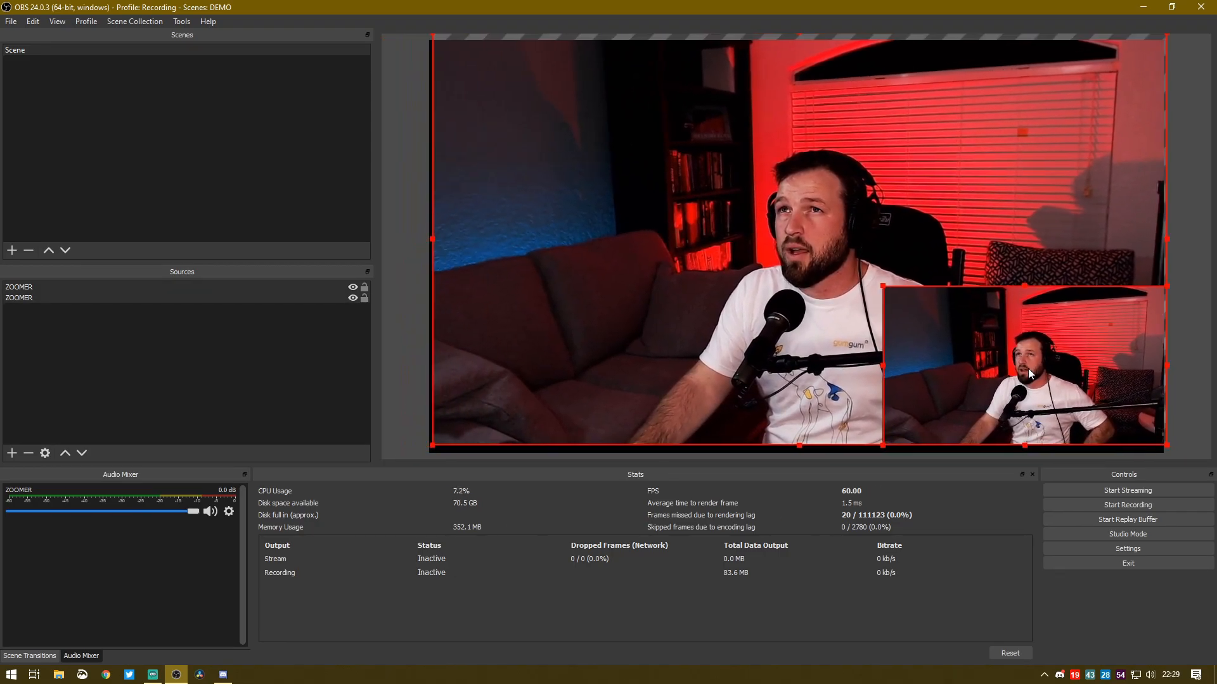
pyautogui.click(1023, 375)
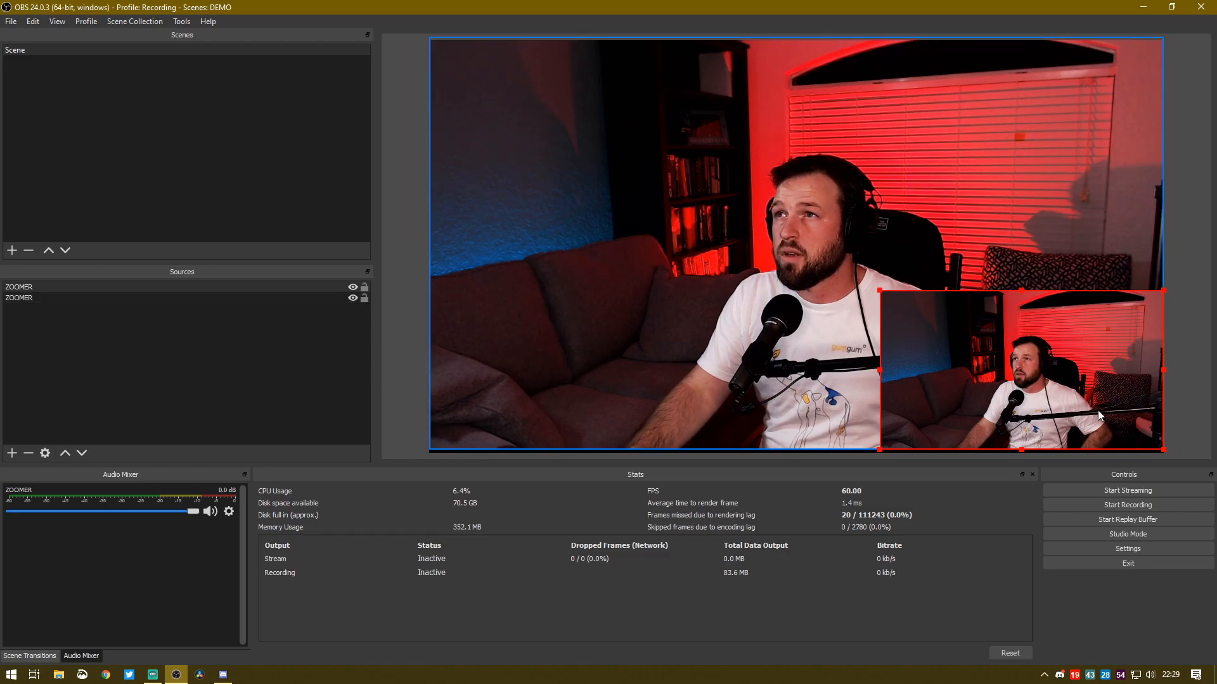
pyautogui.moveTo(1027, 361); pyautogui.dragTo(650, 350)
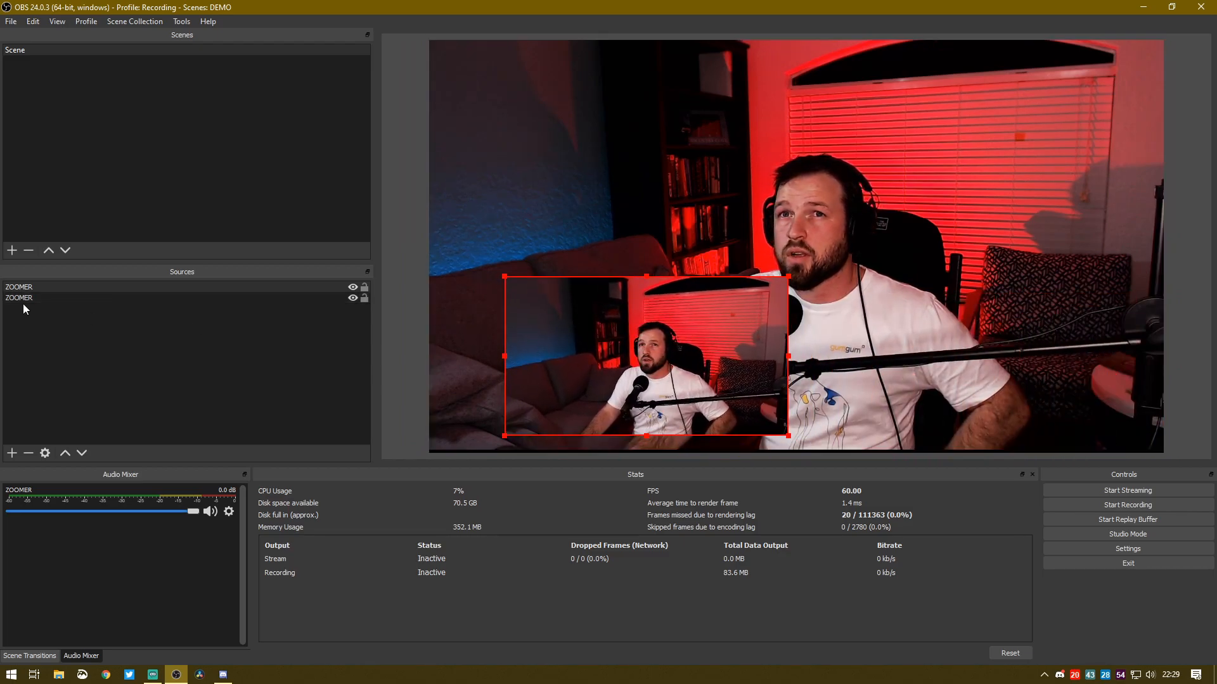
# Copy the full-size ZOOMER source, paste it as a reference, and close the source properties
pyautogui.rightClick(43, 286)
pyautogui.rightClick(36, 346)
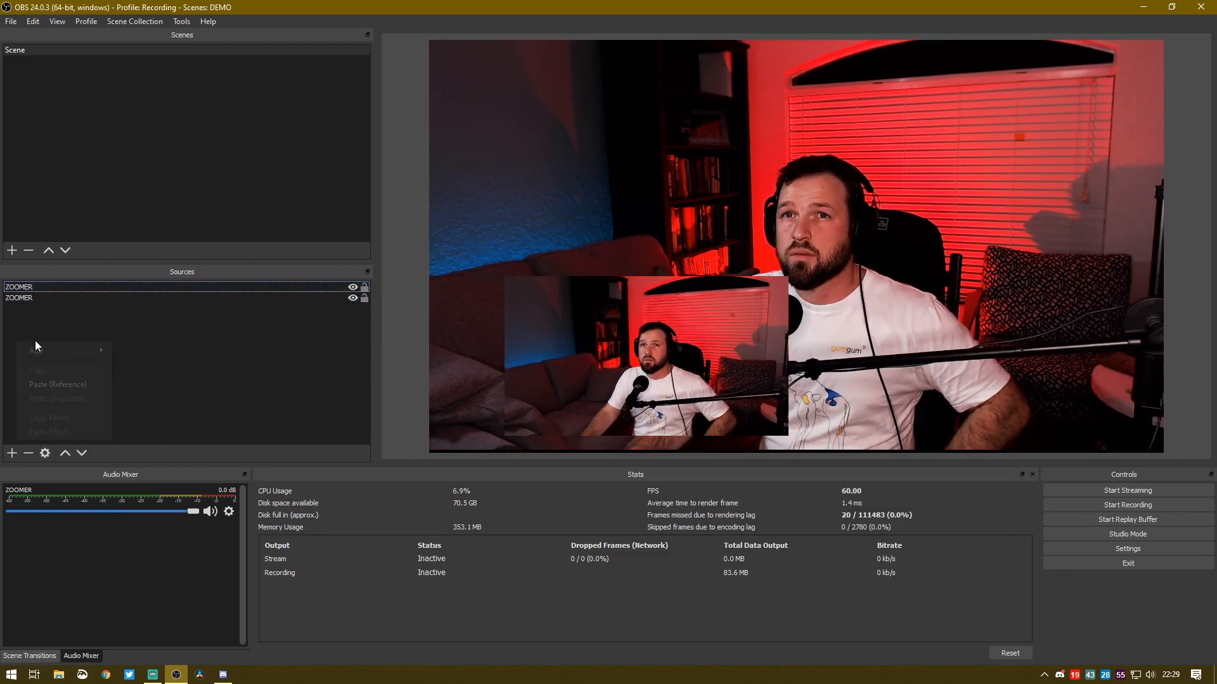
pyautogui.doubleClick(83, 298)
pyautogui.rightClick(82, 299)
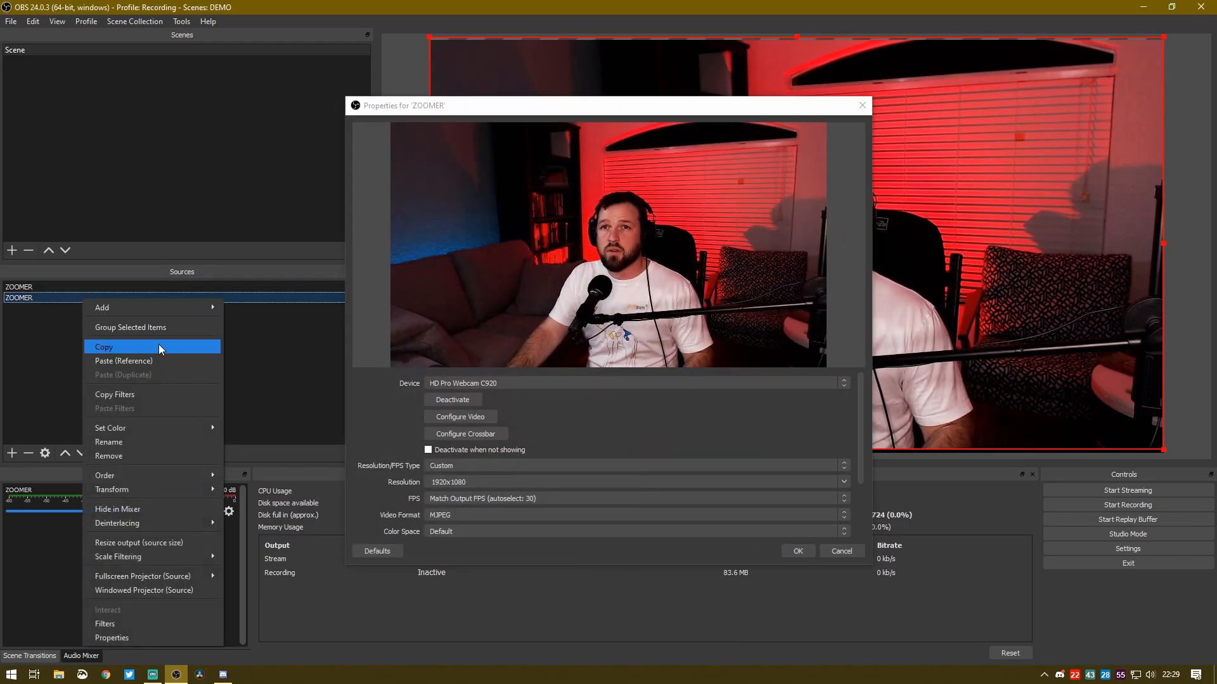
pyautogui.click(159, 347)
pyautogui.rightClick(93, 358)
pyautogui.click(126, 400)
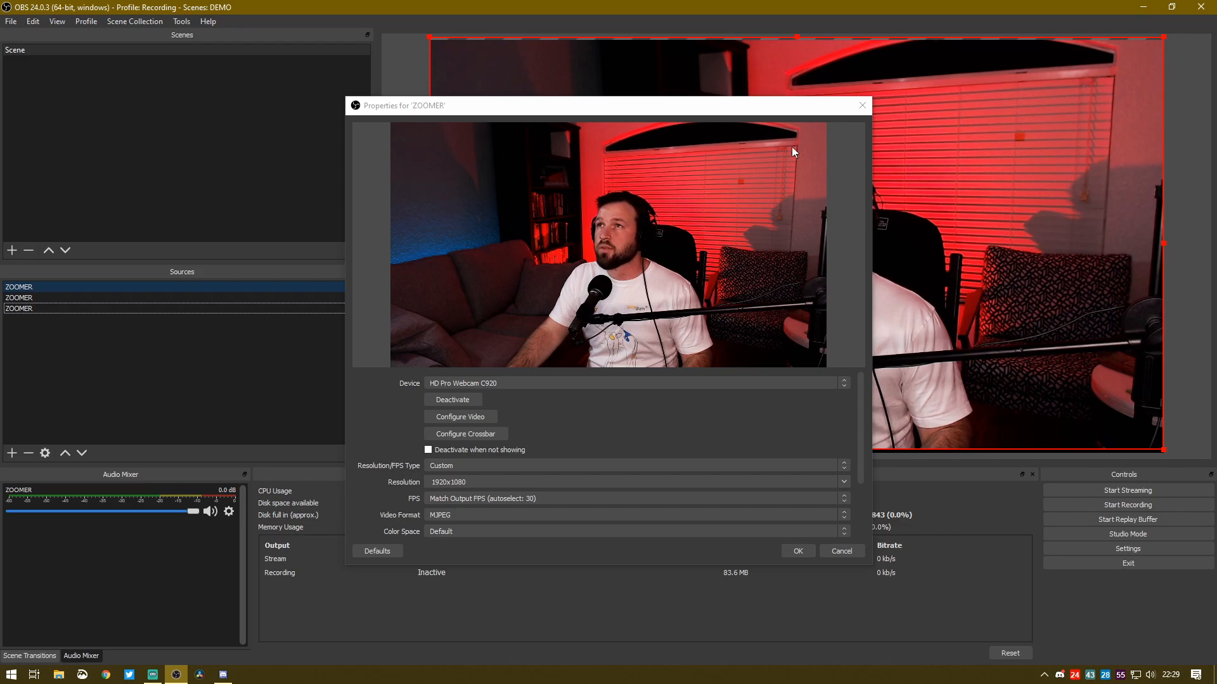
pyautogui.click(861, 106)
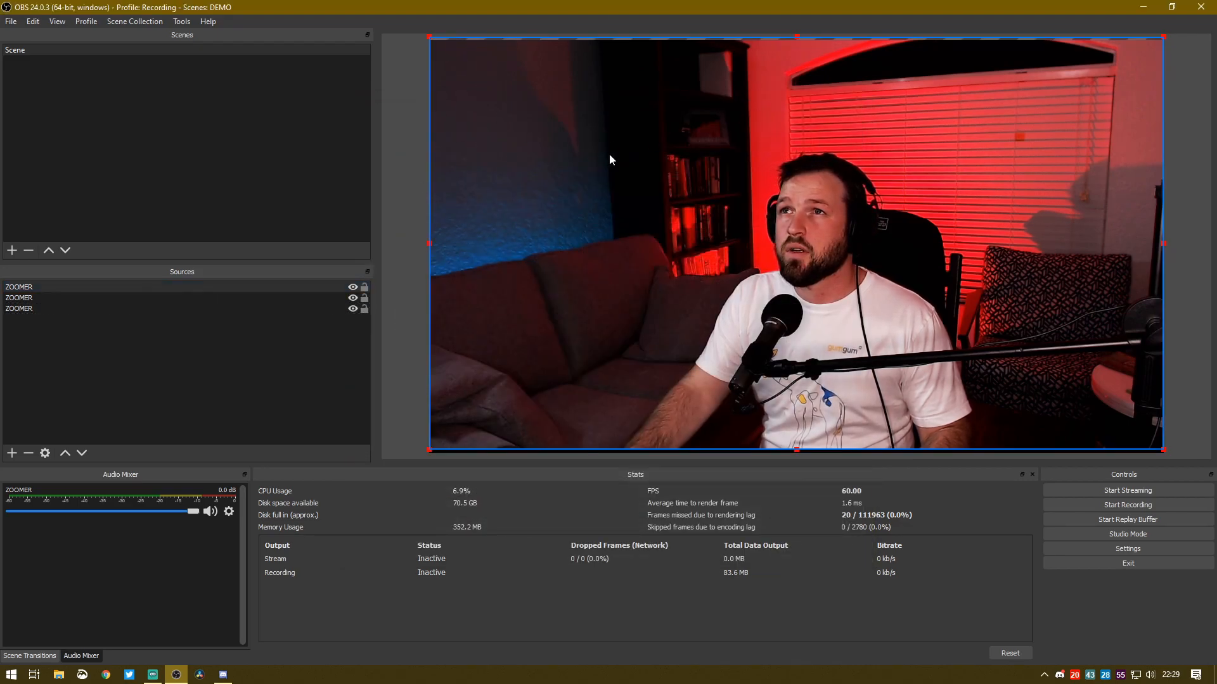
# Fit the full-size ZOOMER source at the end of the source list to the screen
pyautogui.rightClick(607, 155)
pyautogui.moveTo(690, 417)
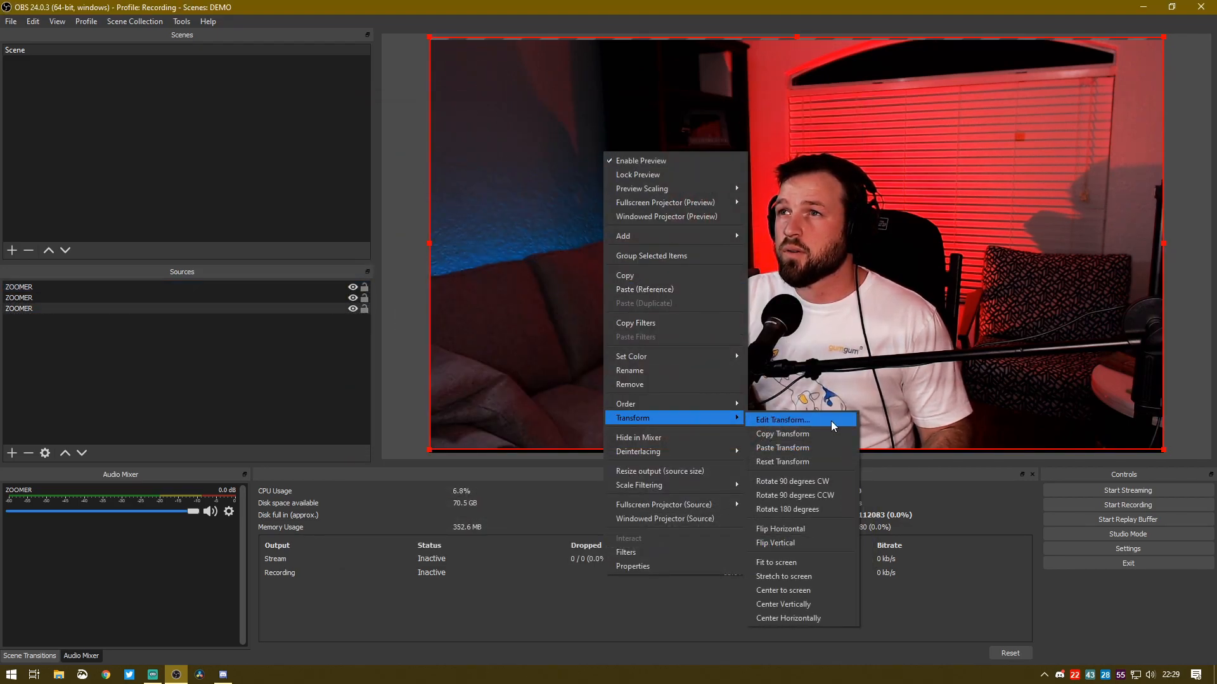
pyautogui.click(802, 568)
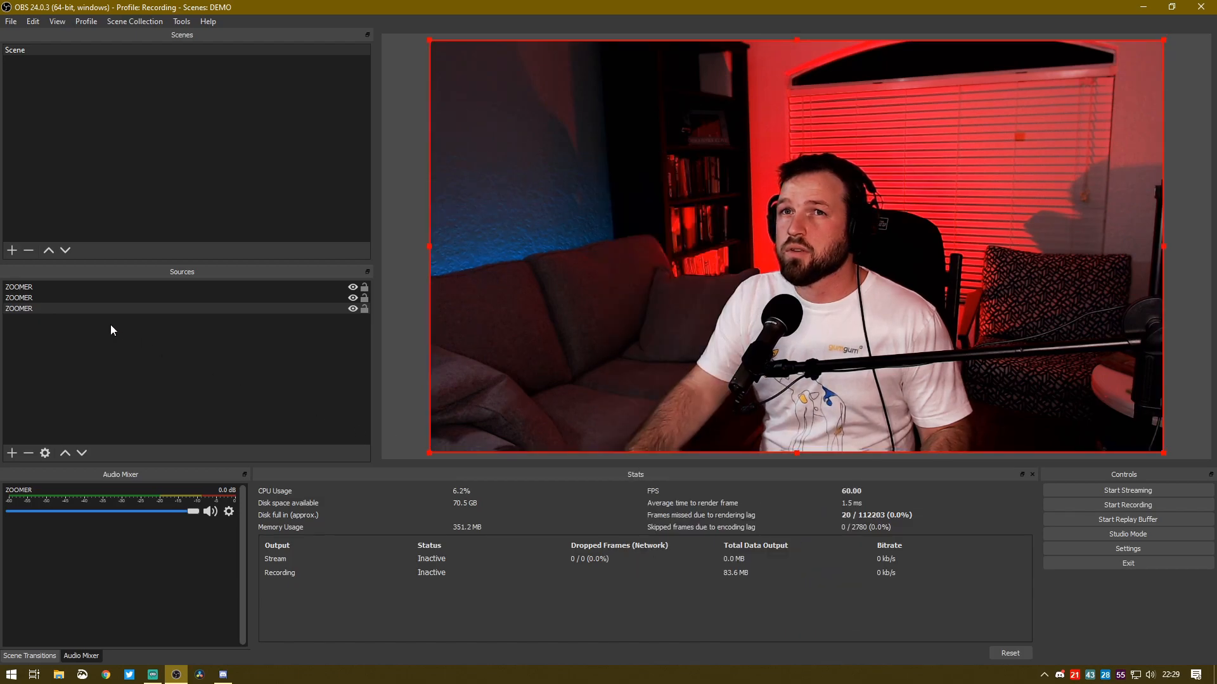
# Reorder the sources so the small ZOOMER overlay is first in the list, above both full-size copies
pyautogui.click(102, 297)
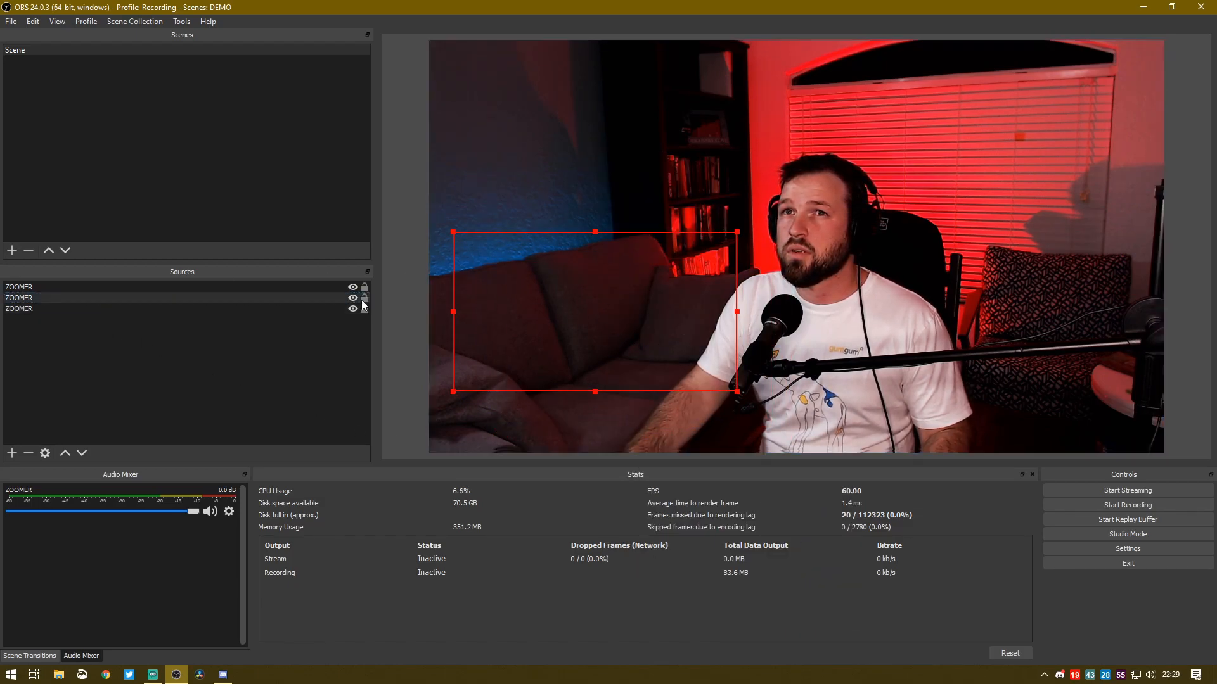
pyautogui.click(109, 311)
pyautogui.moveTo(109, 311); pyautogui.dragTo(119, 284)
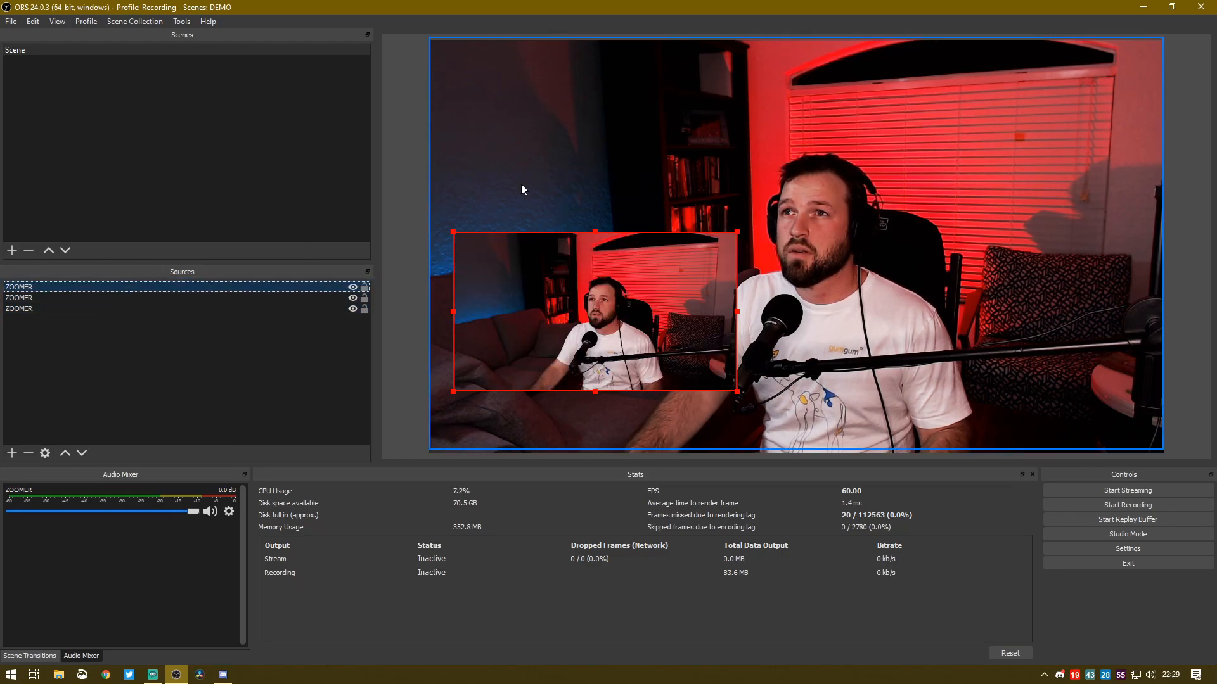
# Shrink the middle full-size ZOOMER copy into a small overlay in the lower-right area of the canvas
pyautogui.click(440, 69)
pyautogui.moveTo(426, 43); pyautogui.dragTo(619, 123)
pyautogui.click(171, 285)
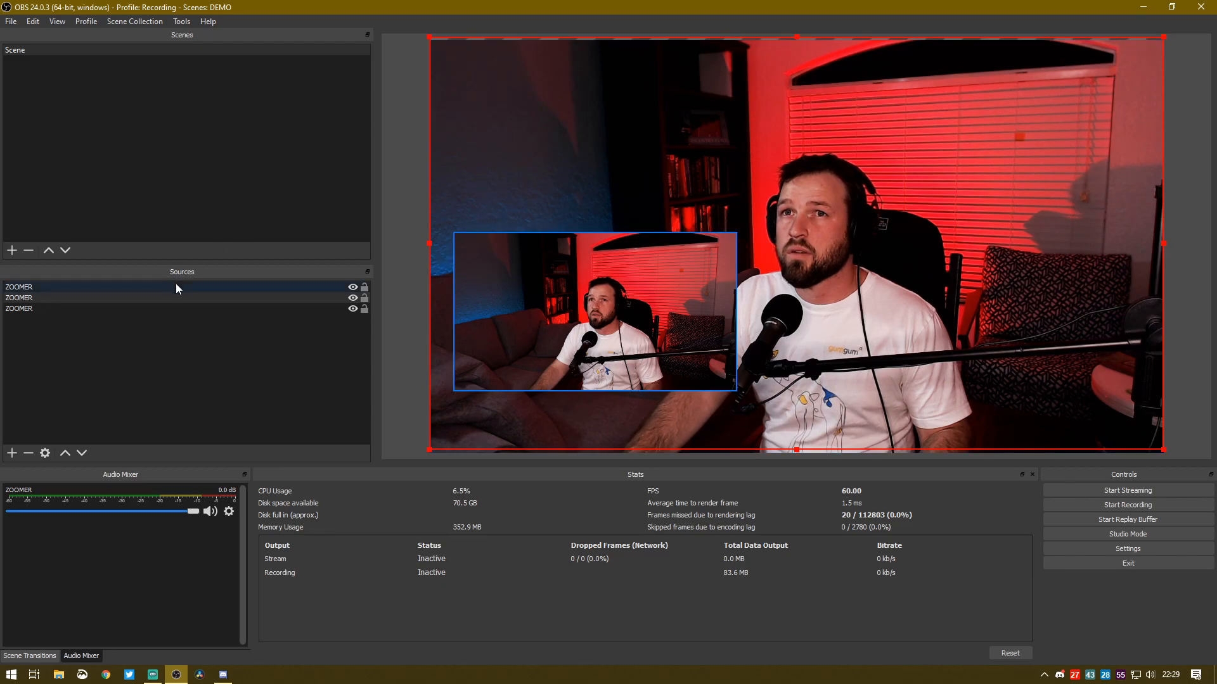
pyautogui.click(85, 301)
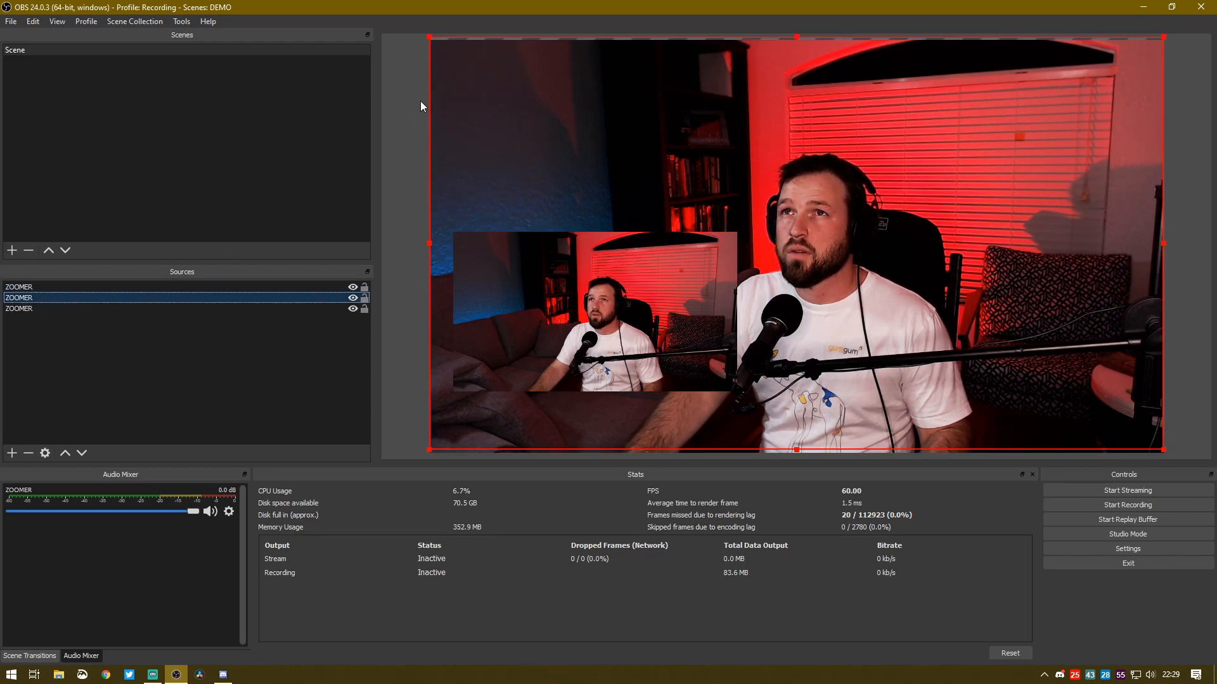
pyautogui.moveTo(427, 41); pyautogui.dragTo(876, 251)
pyautogui.moveTo(1028, 354); pyautogui.dragTo(1001, 371)
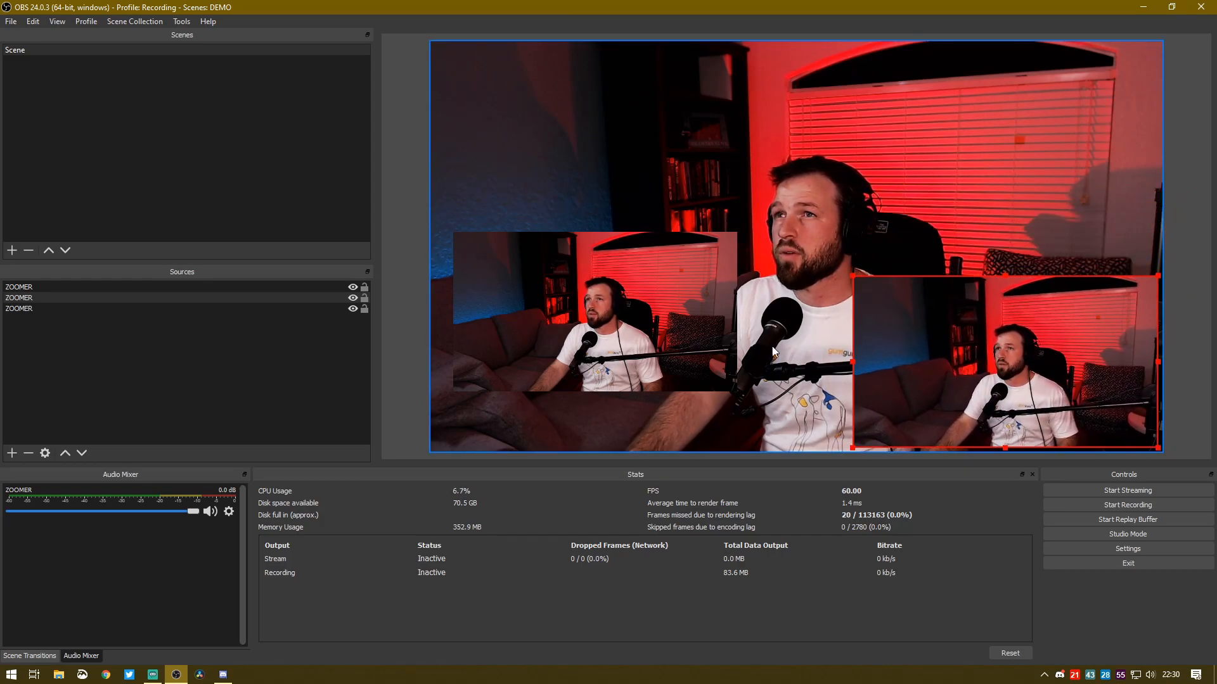
# Position the two small ZOOMER overlays in the lower-left and lower-right corners of the canvas
pyautogui.click(571, 359)
pyautogui.moveTo(570, 359); pyautogui.dragTo(542, 403)
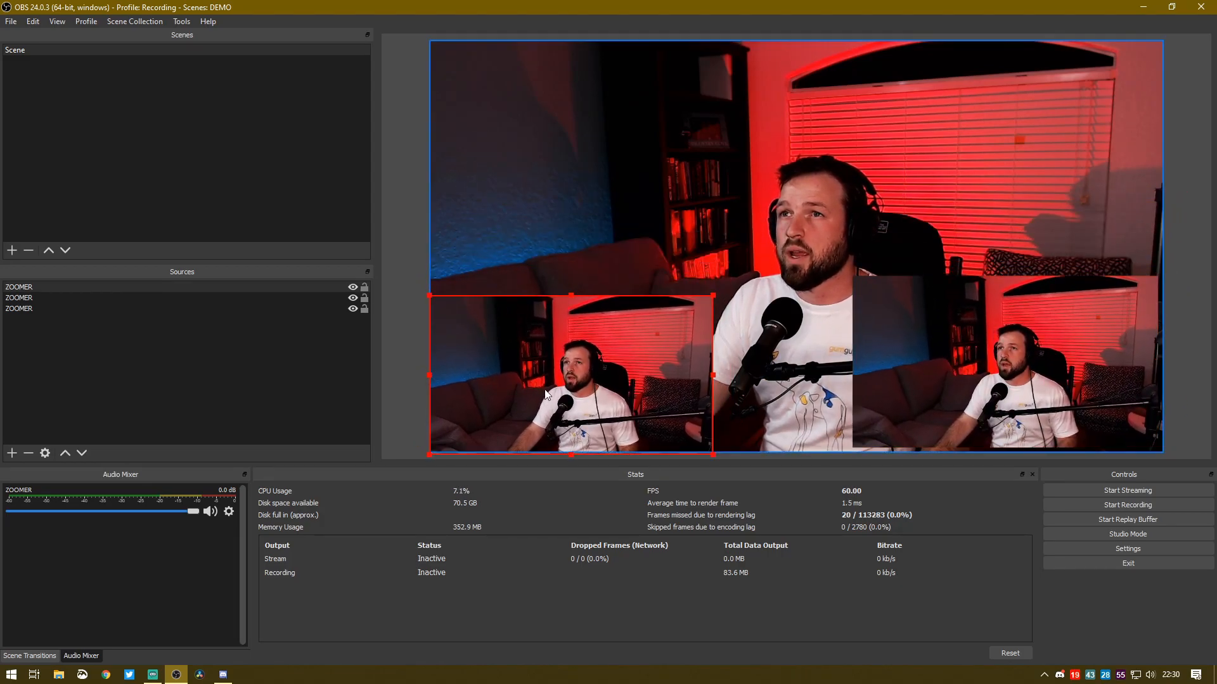
pyautogui.moveTo(913, 388); pyautogui.dragTo(919, 400)
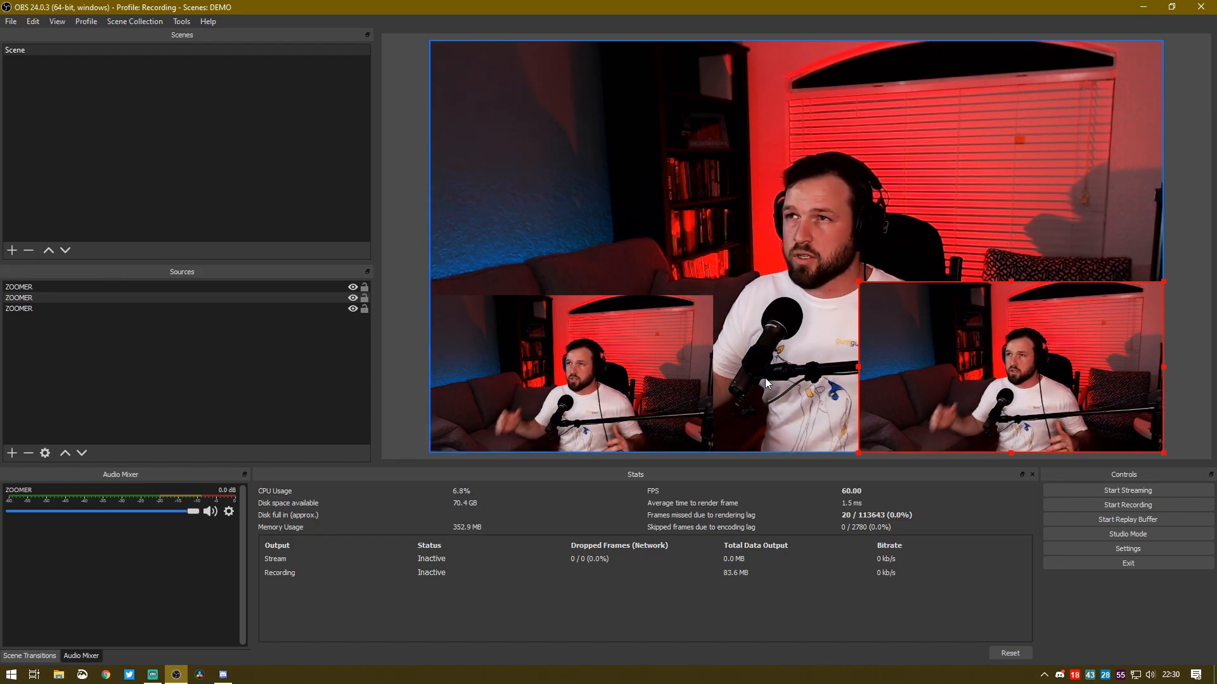
# Test the visibility of the first and last ZOOMER sources, and hide the overlay in the canvas's lower-left corner
pyautogui.click(353, 288)
pyautogui.click(353, 288)
pyautogui.click(353, 308)
pyautogui.click(353, 308)
pyautogui.click(353, 308)
pyautogui.click(353, 309)
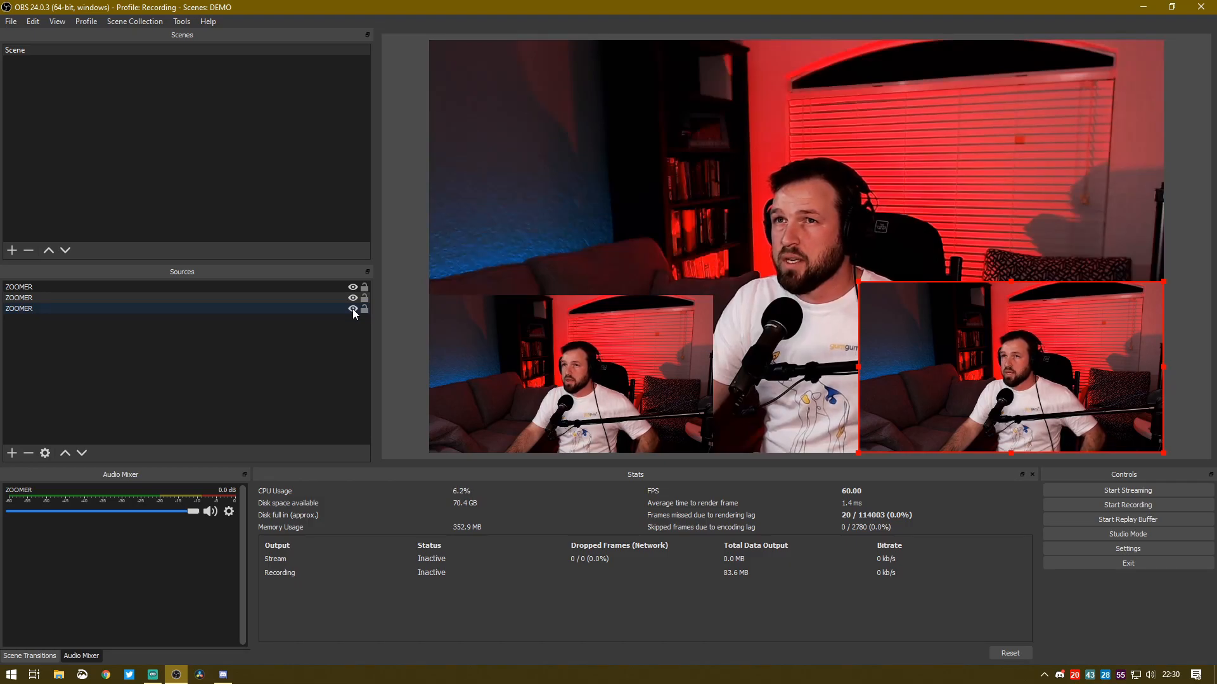
pyautogui.click(353, 287)
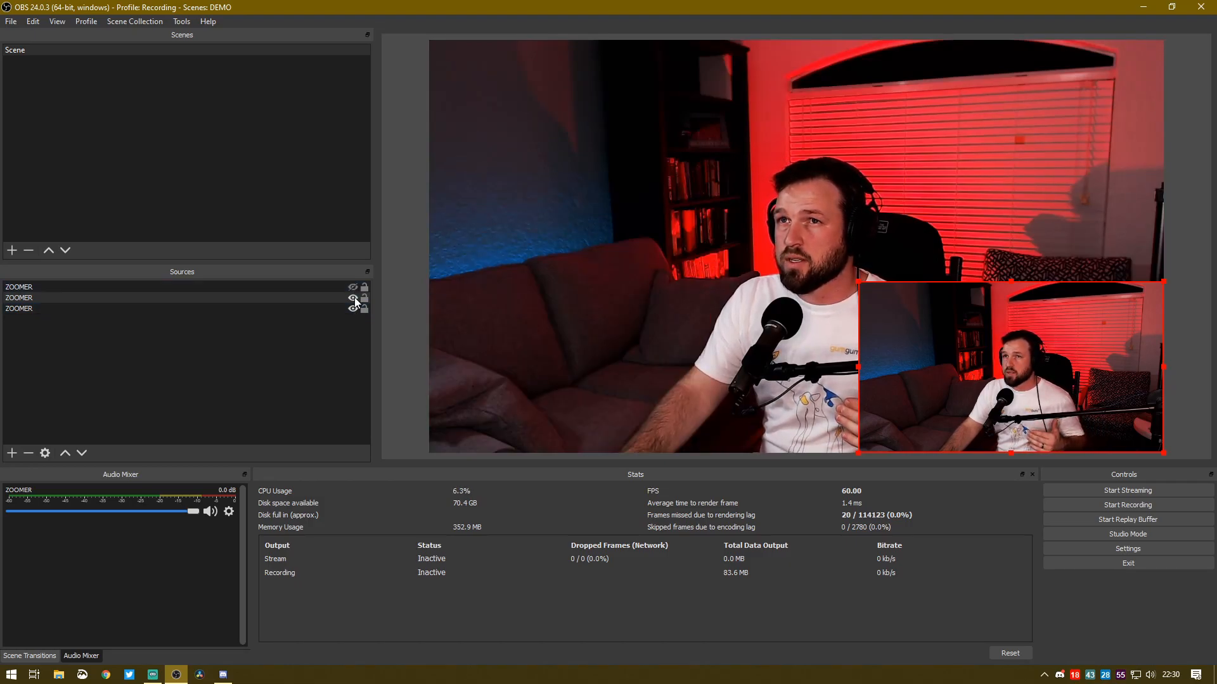
# Hide the full-size ZOOMER source and show both small overlays on the canvas
pyautogui.click(353, 298)
pyautogui.click(353, 308)
pyautogui.click(353, 298)
pyautogui.click(353, 287)
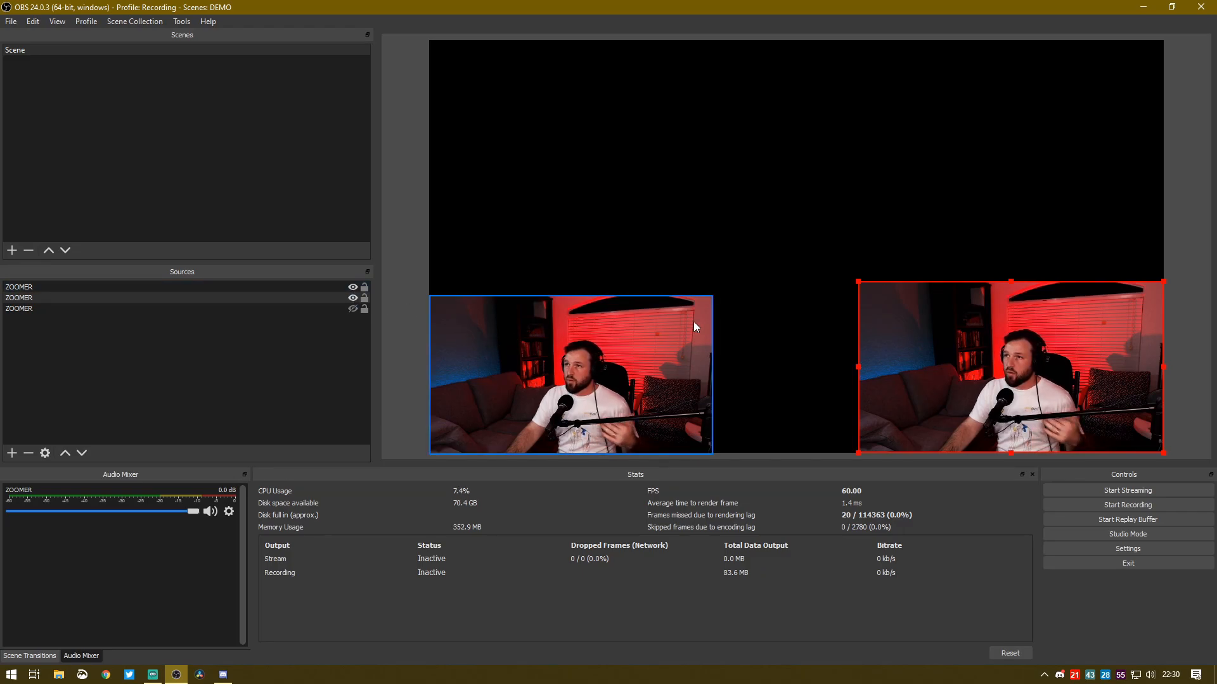
# Move the second ZOOMER overlay to the canvas's upper-left area and scale it to fill the canvas
pyautogui.moveTo(991, 376); pyautogui.dragTo(567, 148)
pyautogui.rightClick(567, 148)
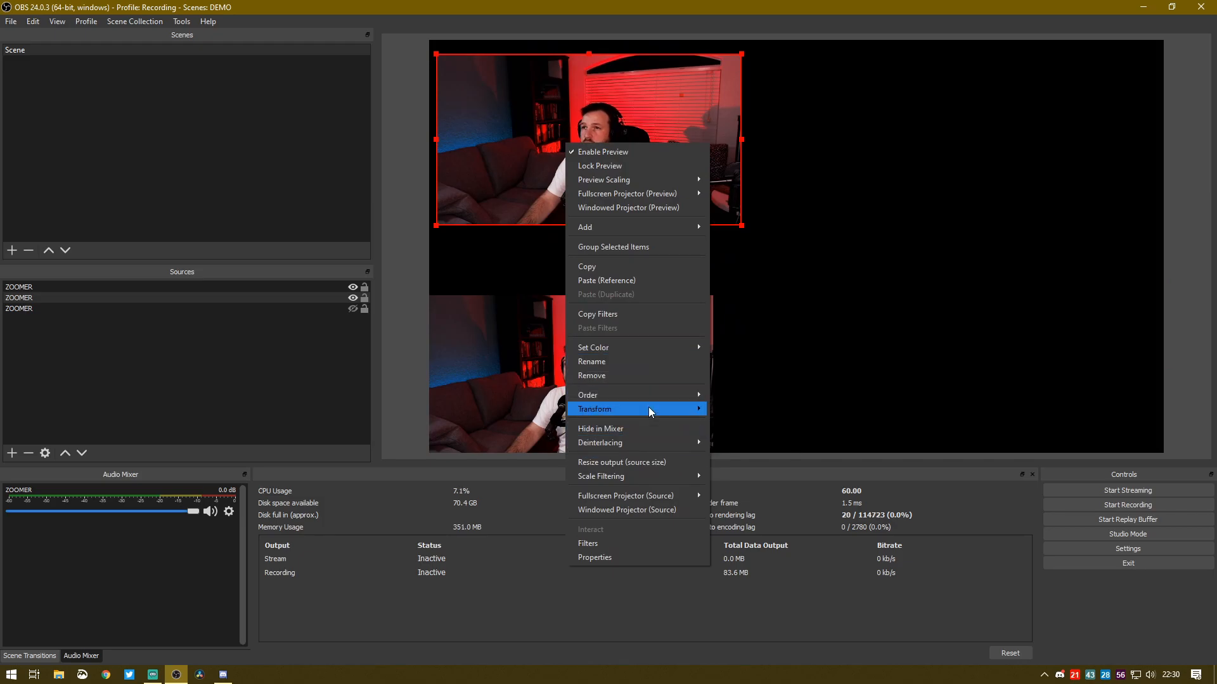
pyautogui.moveTo(650, 410)
pyautogui.click(759, 553)
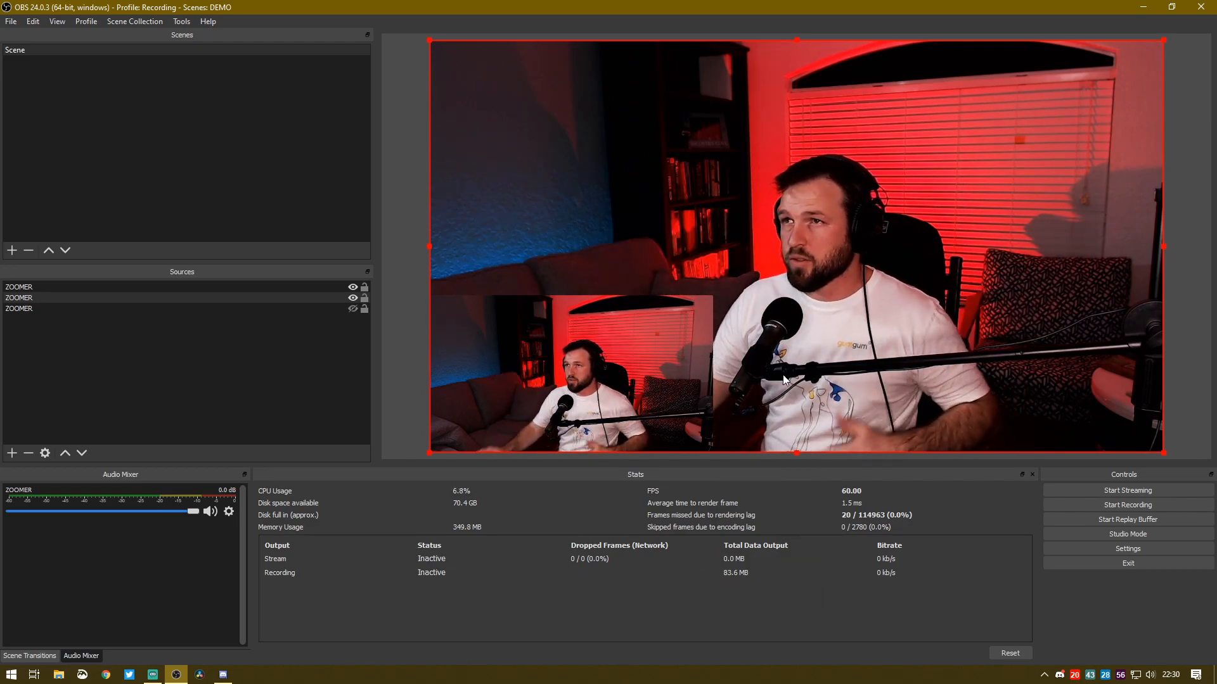
# Enlarge the second ZOOMER copy beyond the canvas edges and reposition it to frame a tight close-up of the face
pyautogui.rightClick(900, 151)
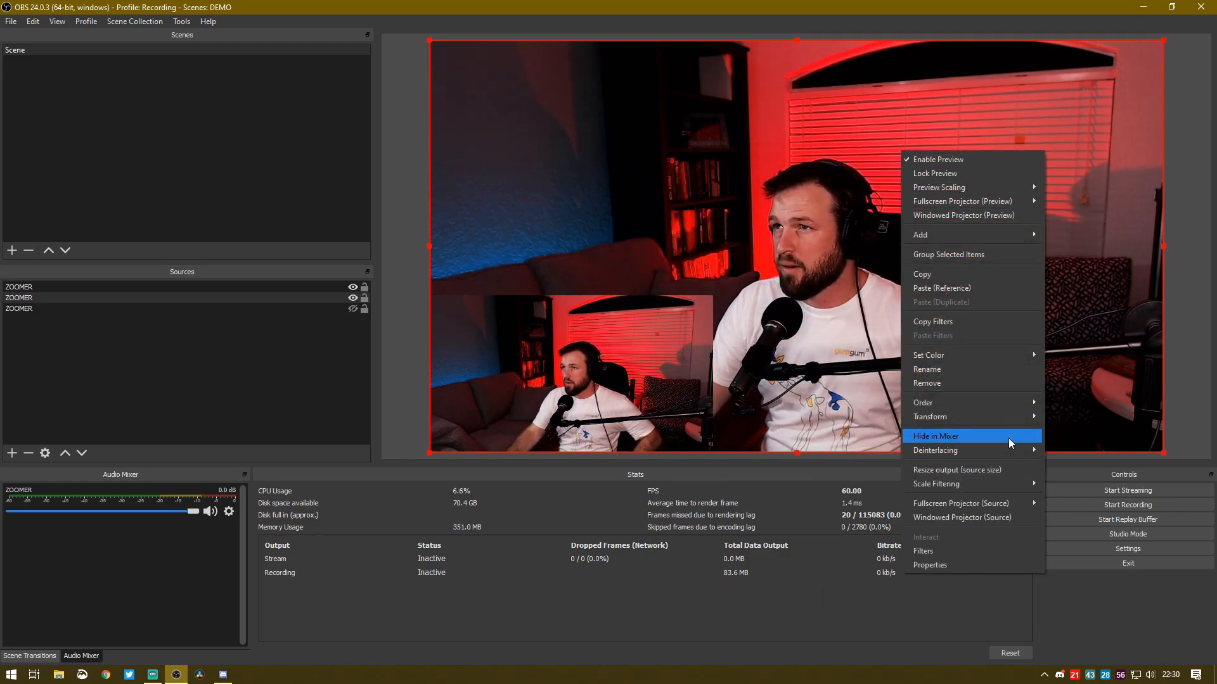
pyautogui.click(1089, 360)
pyautogui.moveTo(1088, 360); pyautogui.dragTo(928, 299)
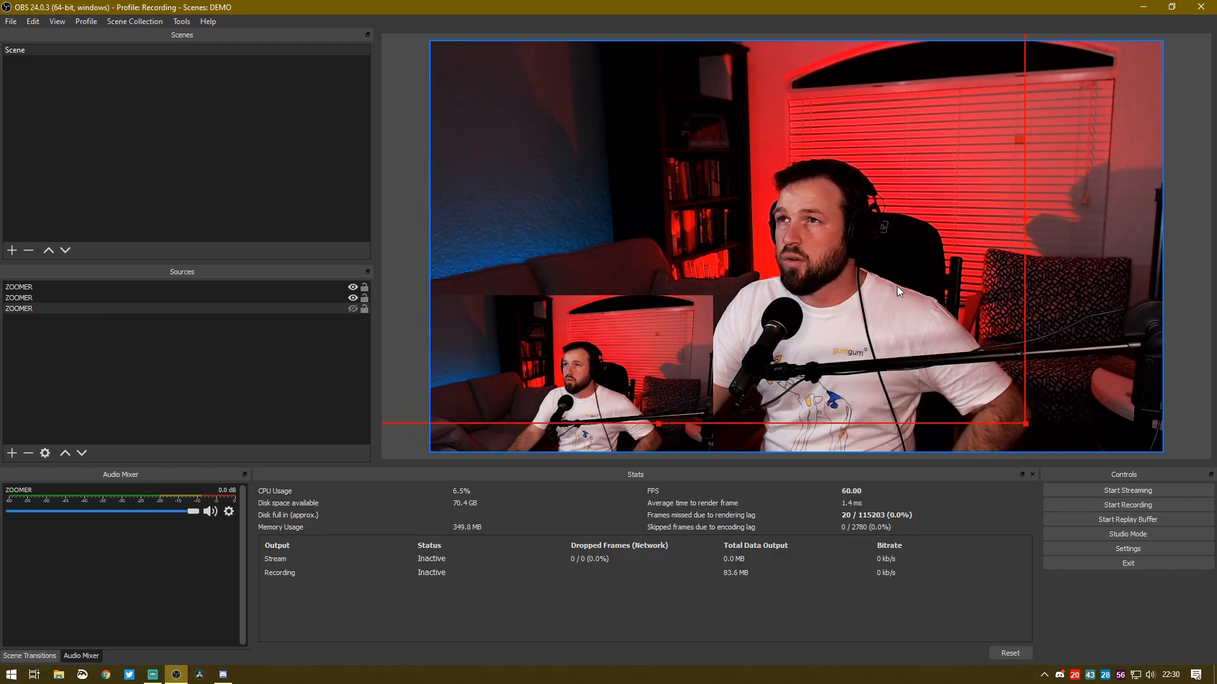
pyautogui.click(1123, 371)
pyautogui.moveTo(727, 187); pyautogui.dragTo(466, 57)
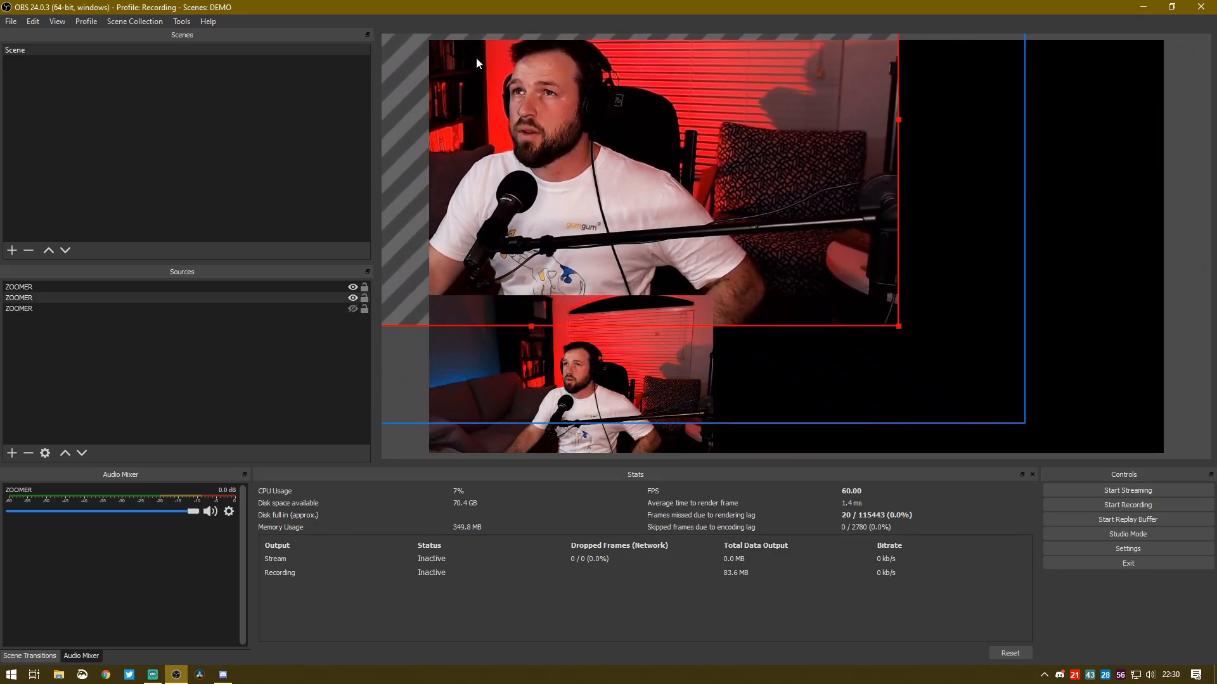
pyautogui.moveTo(899, 329); pyautogui.dragTo(1163, 596)
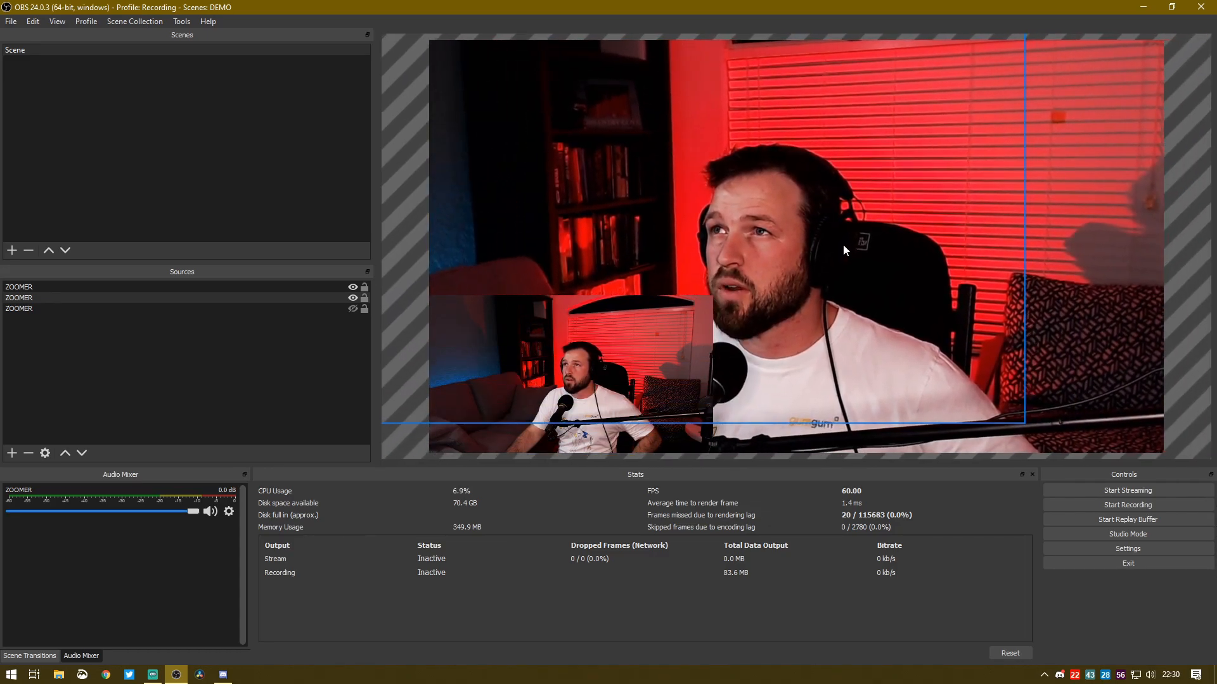
pyautogui.moveTo(845, 223); pyautogui.dragTo(111, 63)
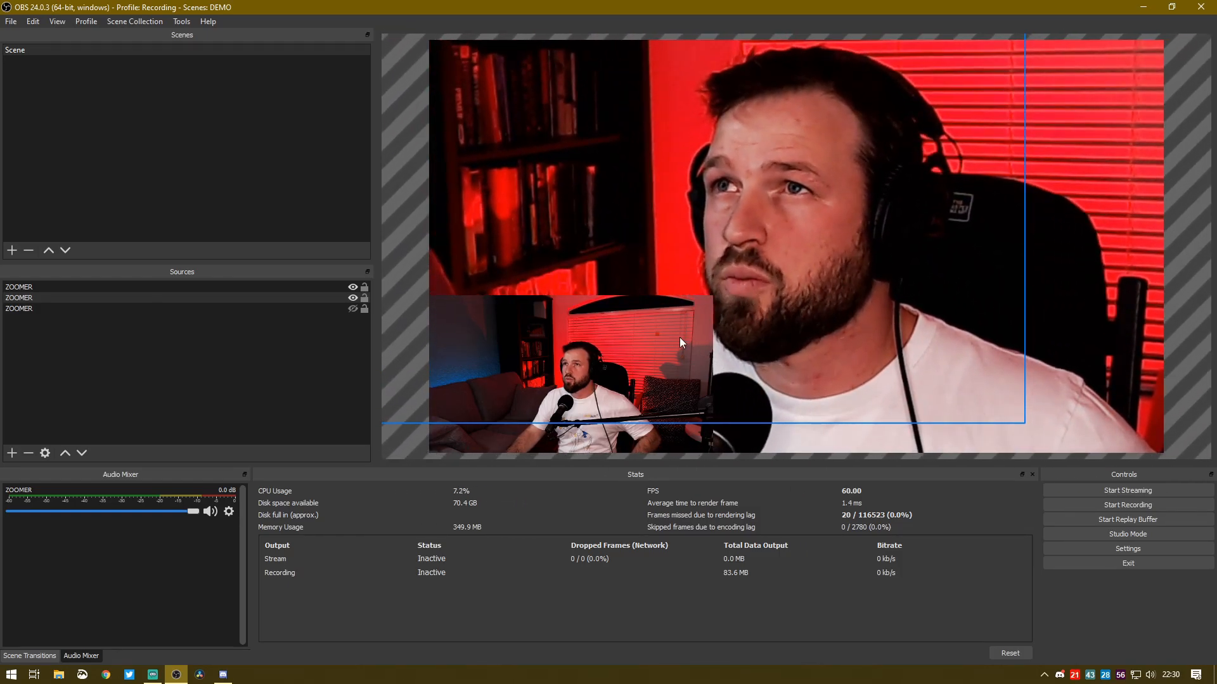
pyautogui.click(885, 310)
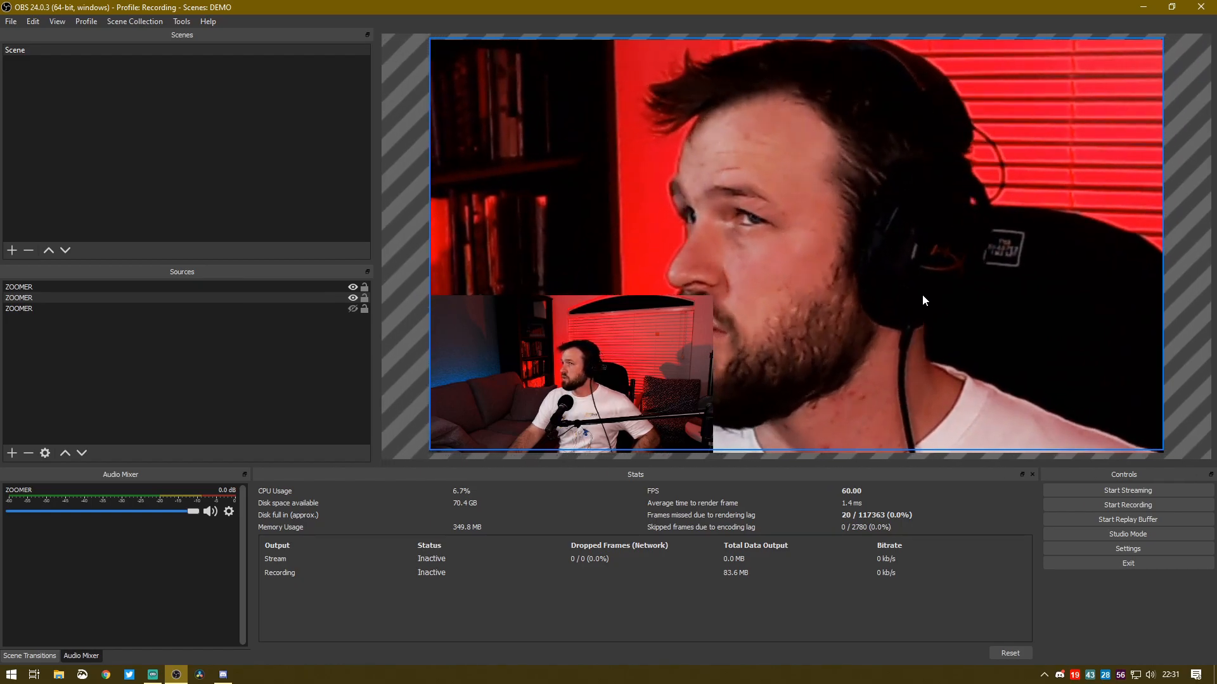
# Test the visibility of the ZOOMER sources by toggling them, ending with both the close-up and the small overlay shown
pyautogui.click(349, 298)
pyautogui.click(352, 287)
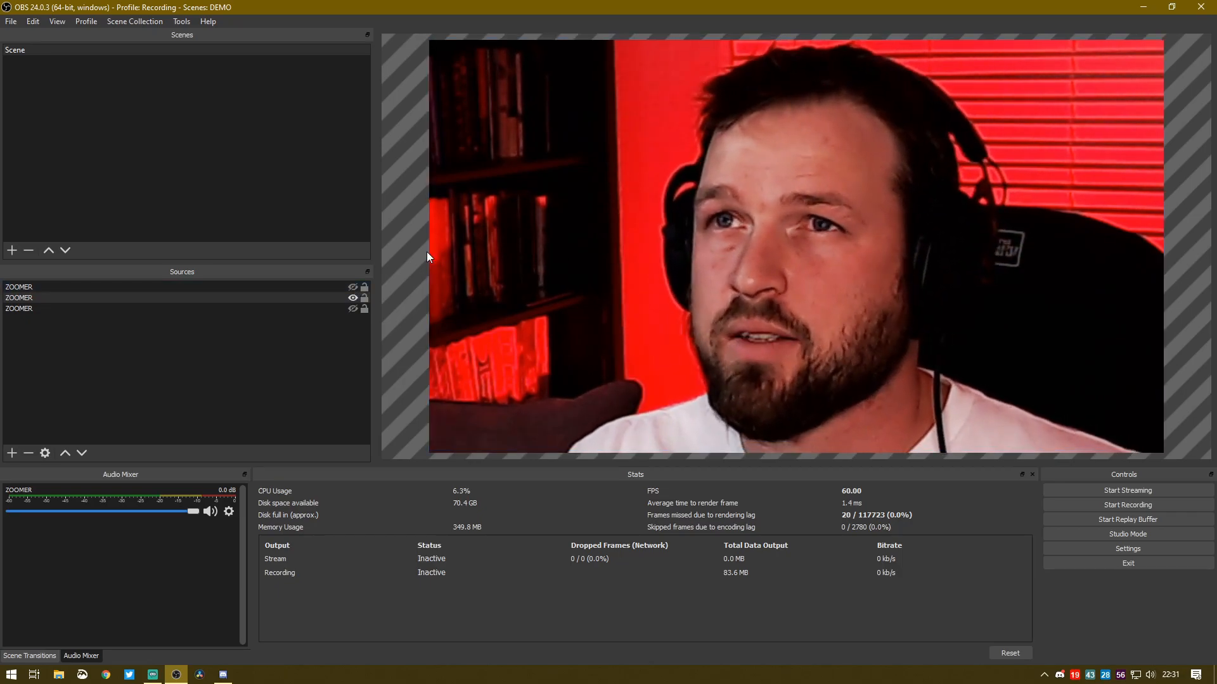
pyautogui.click(352, 308)
pyautogui.click(352, 309)
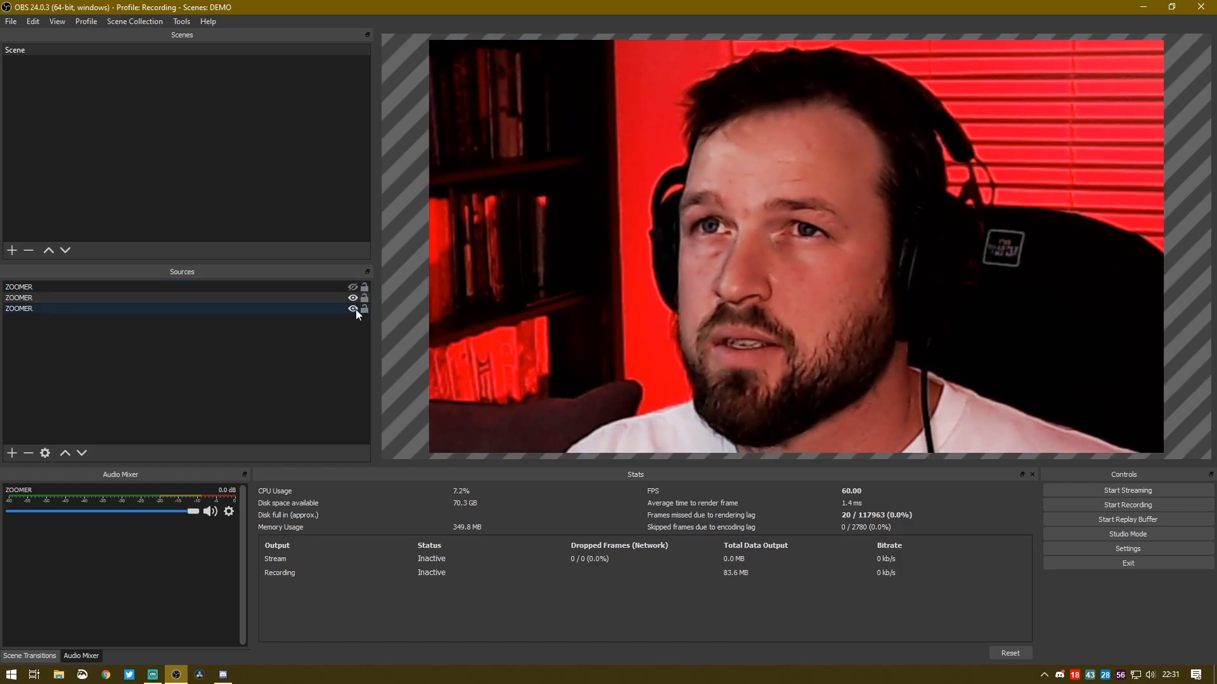
pyautogui.click(352, 287)
# Enlarge the small first ZOOMER overlay beyond the canvas size and shift it until its left edge lies inside the canvas
pyautogui.moveTo(570, 376); pyautogui.dragTo(501, 126)
pyautogui.moveTo(647, 203); pyautogui.dragTo(1158, 551)
pyautogui.moveTo(838, 311); pyautogui.dragTo(500, 67)
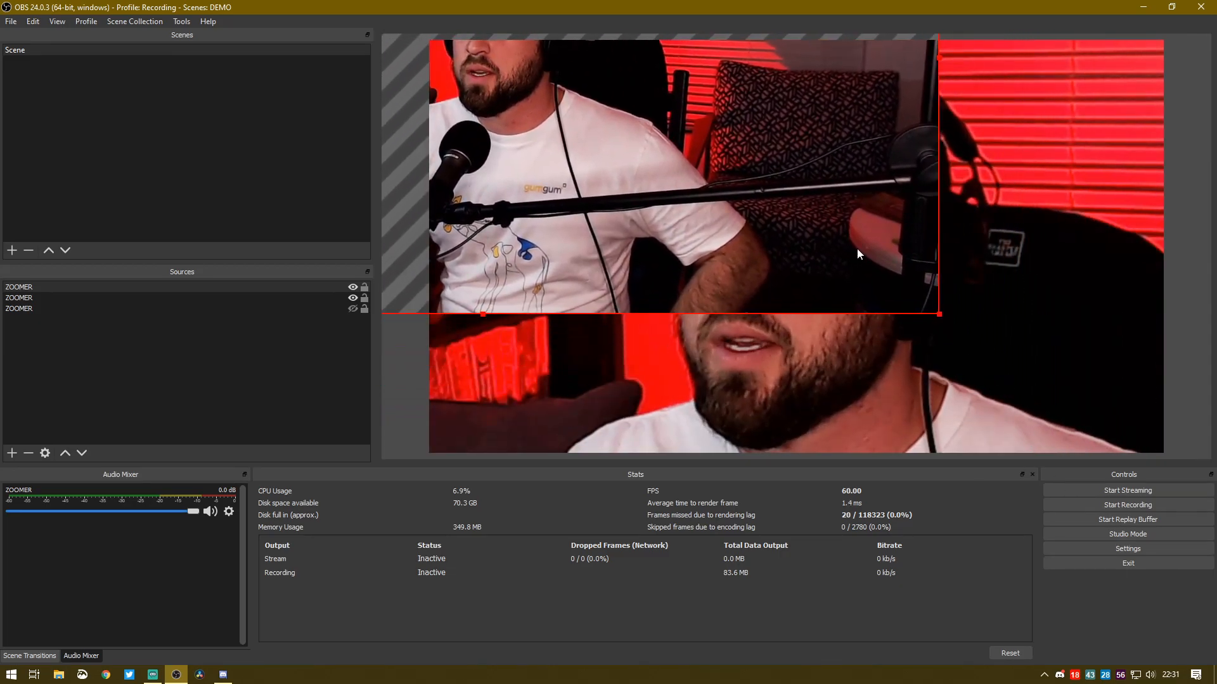
pyautogui.moveTo(943, 315); pyautogui.dragTo(1200, 460)
pyautogui.moveTo(604, 214); pyautogui.dragTo(1169, 393)
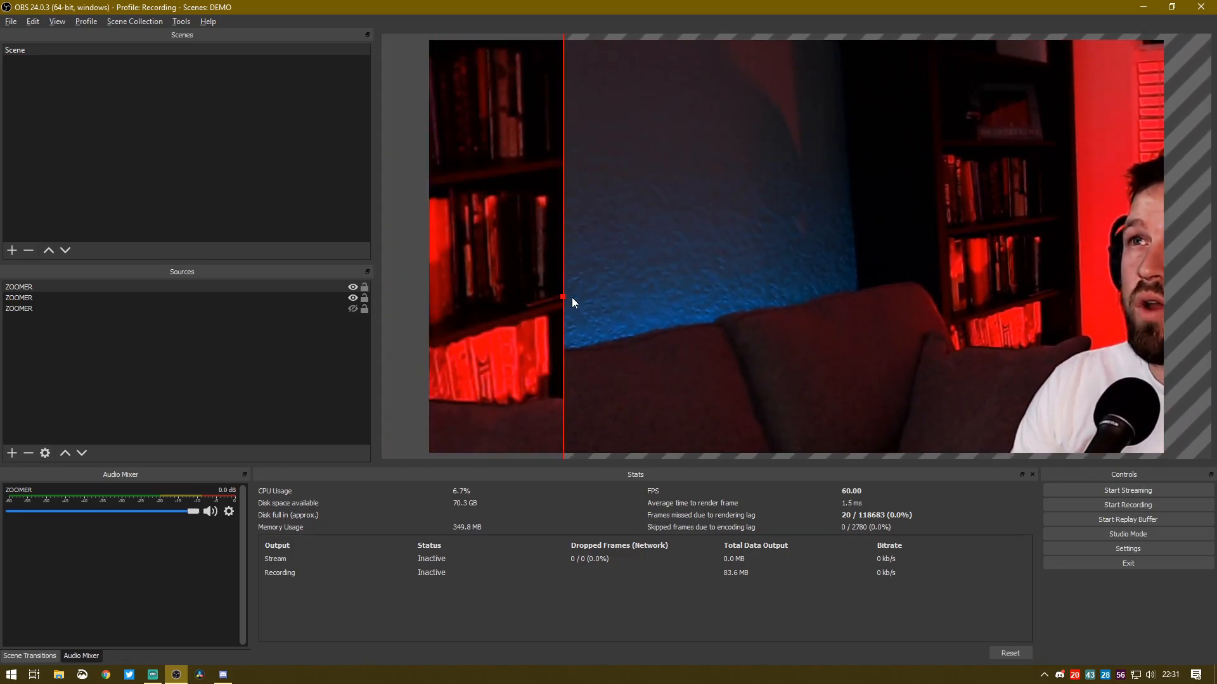
# Crop the left and right sides of the enlarged first ZOOMER copy to a narrow strip around the person
pyautogui.moveTo(564, 296); pyautogui.dragTo(1026, 323)
pyautogui.moveTo(1111, 311); pyautogui.dragTo(267, 269)
pyautogui.moveTo(894, 260); pyautogui.dragTo(815, 141)
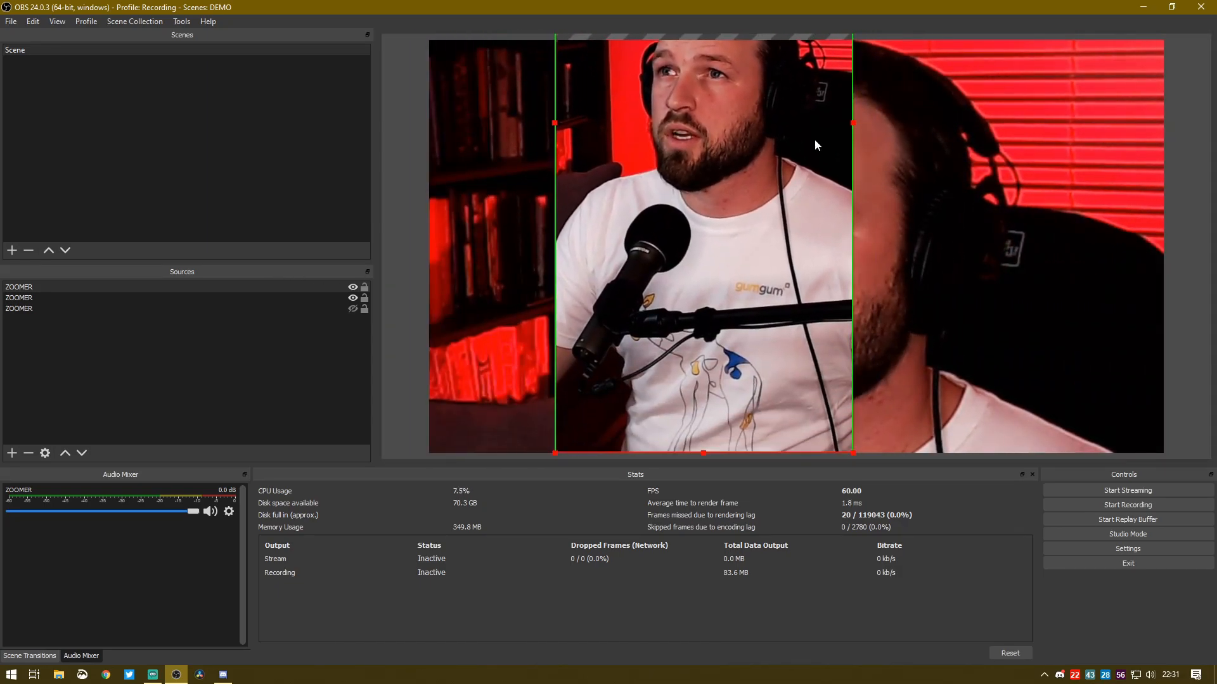
# Reposition the cropped ZOOMER strip over the face in the close-up copy behind it
pyautogui.moveTo(709, 285); pyautogui.dragTo(803, 482)
pyautogui.click(835, 300)
pyautogui.moveTo(834, 299); pyautogui.dragTo(815, 284)
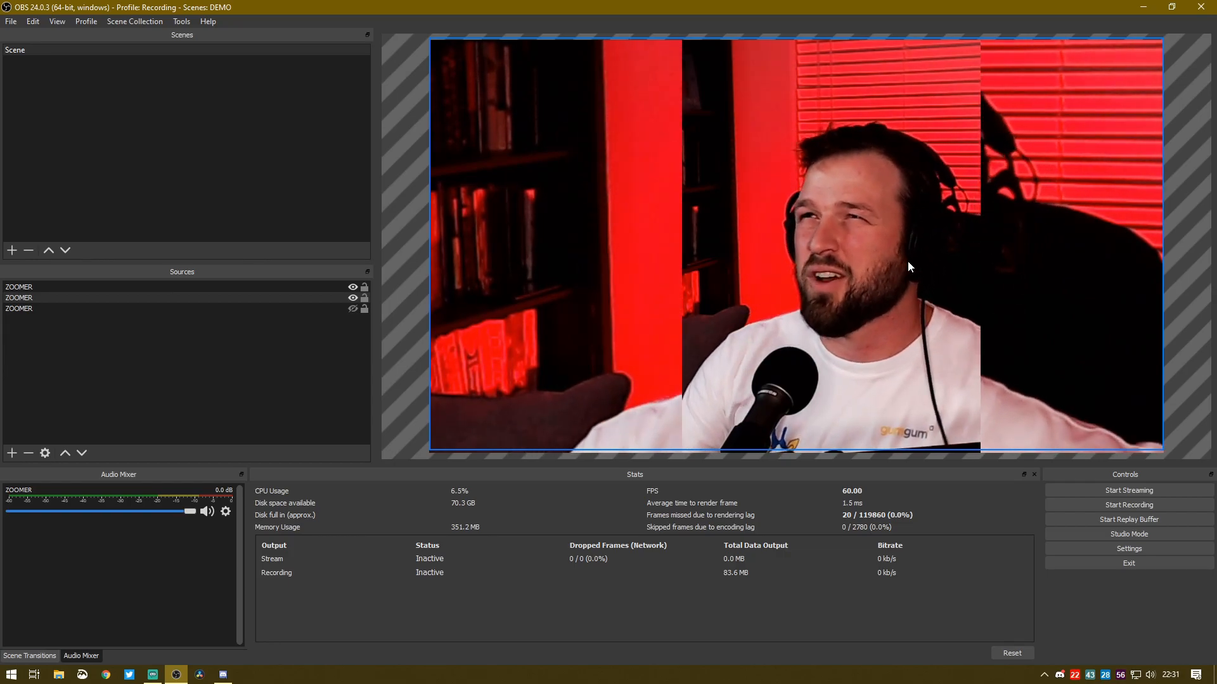
pyautogui.click(907, 261)
# Enlarge the cropped ZOOMER strip and place it near the middle of the canvas as a medium close-up
pyautogui.moveTo(860, 266); pyautogui.dragTo(542, 190)
pyautogui.moveTo(605, 332); pyautogui.dragTo(932, 481)
pyautogui.moveTo(688, 279); pyautogui.dragTo(590, 72)
pyautogui.moveTo(612, 413); pyautogui.dragTo(898, 494)
pyautogui.moveTo(770, 160); pyautogui.dragTo(872, 149)
# Move the hidden full-size ZOOMER copy back into alignment with the canvas edges
pyautogui.click(488, 222)
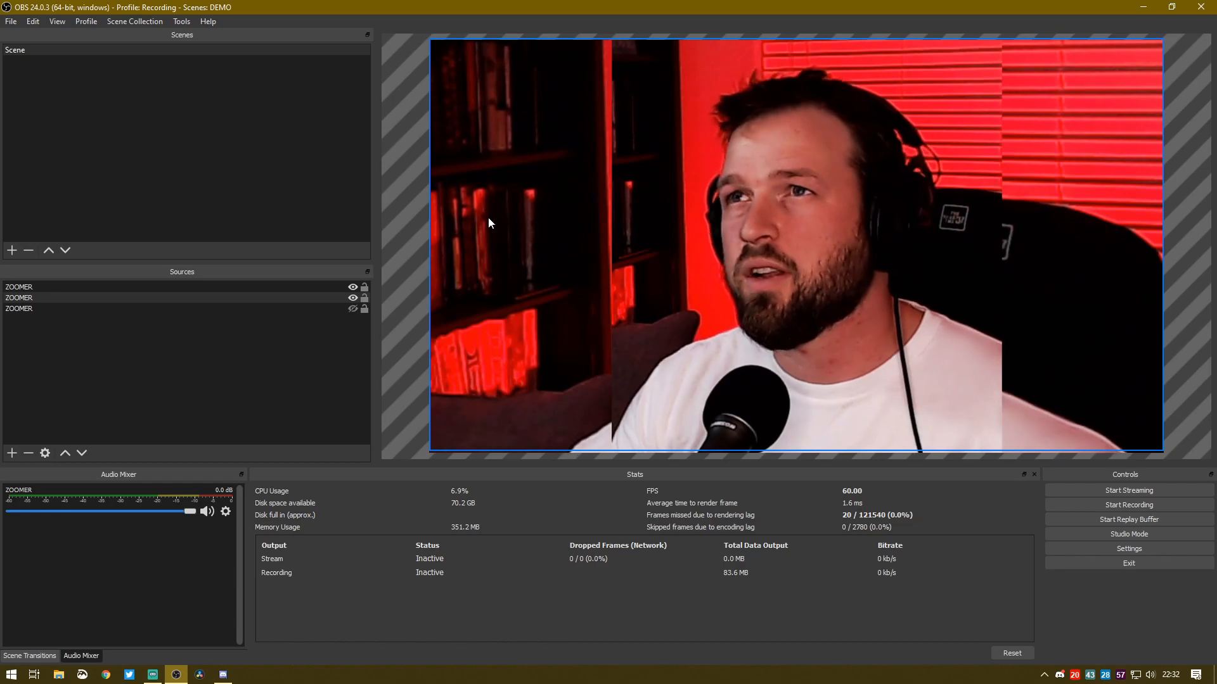
pyautogui.click(862, 260)
pyautogui.moveTo(862, 261); pyautogui.dragTo(780, 105)
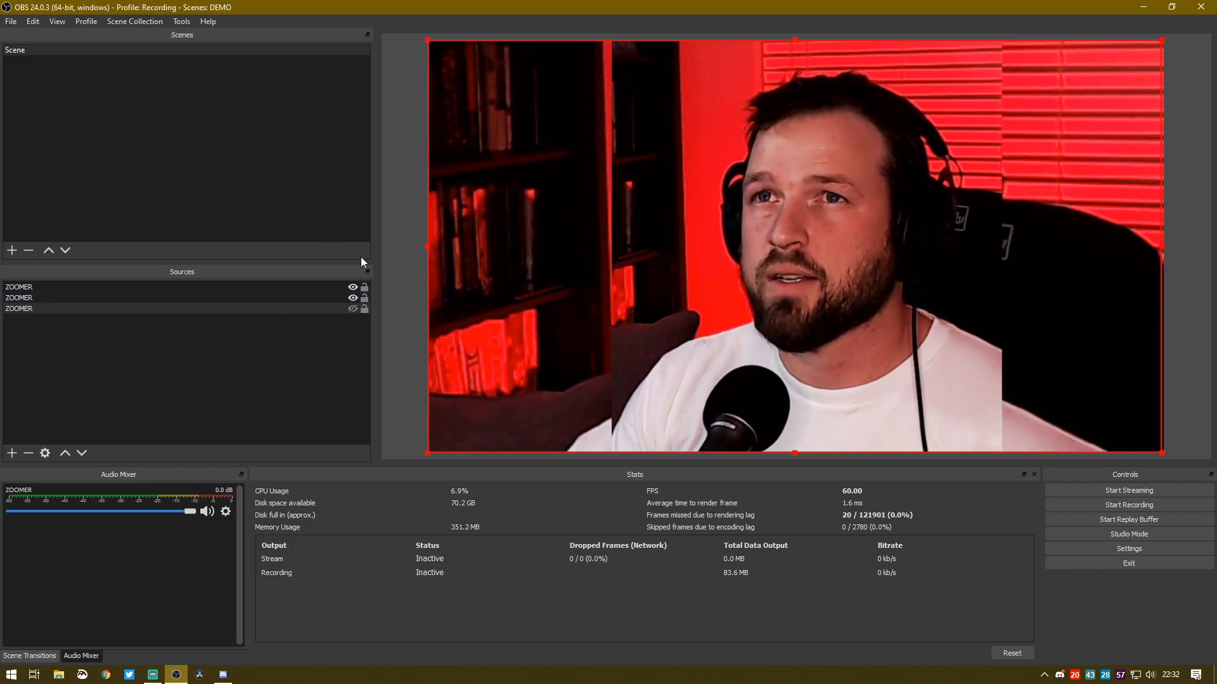
# Switch the scene to the wide full-size ZOOMER copy only, and back to the two zoomed-in copies
pyautogui.click(352, 309)
pyautogui.click(353, 298)
pyautogui.click(351, 287)
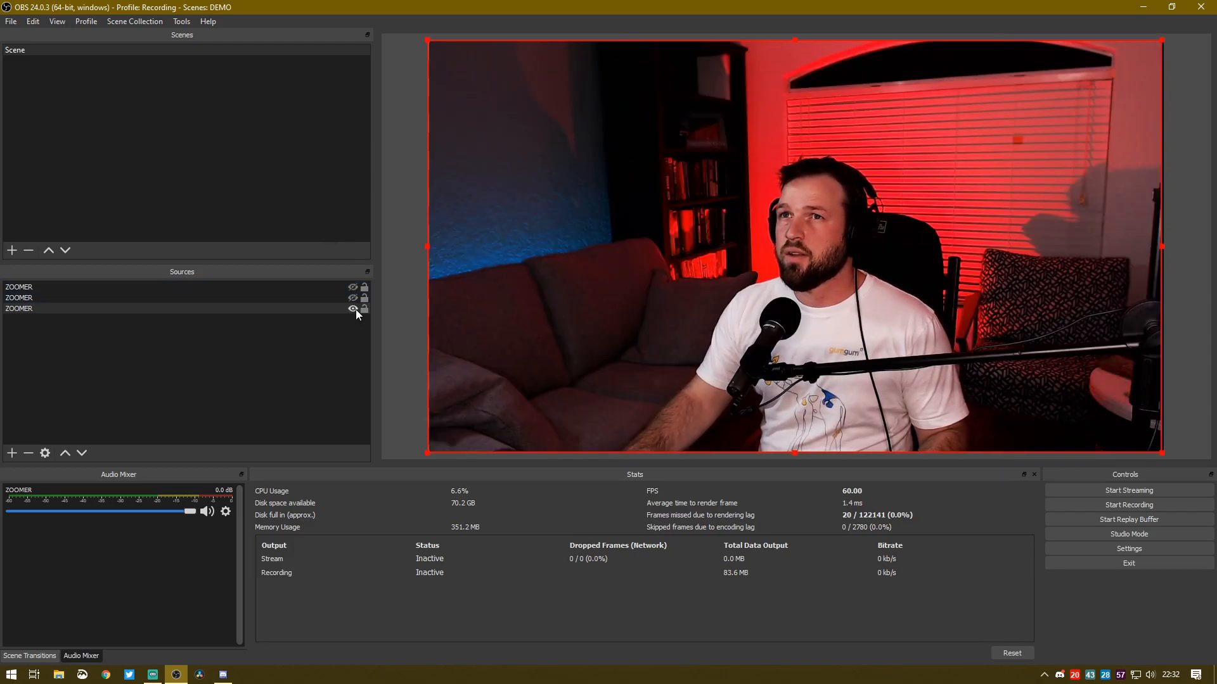
pyautogui.click(353, 308)
pyautogui.click(352, 297)
pyautogui.click(353, 287)
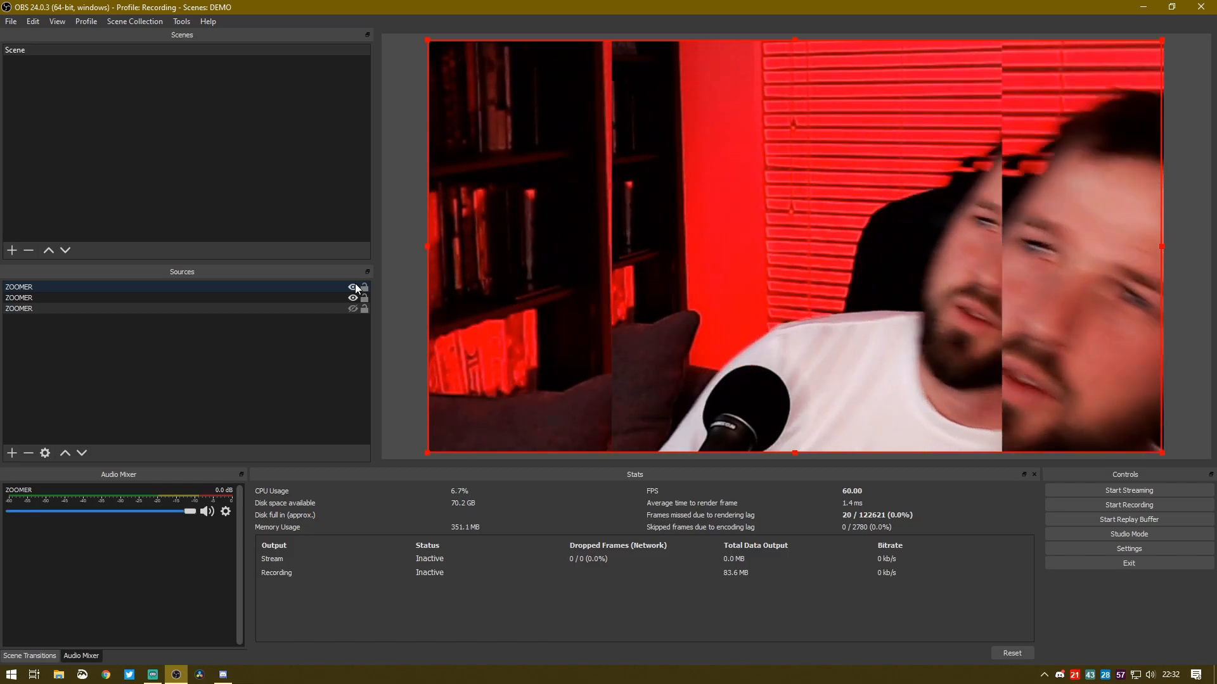
# Hide the first and second ZOOMER copies and show the last, full-size one
pyautogui.click(355, 286)
pyautogui.click(354, 298)
pyautogui.click(353, 308)
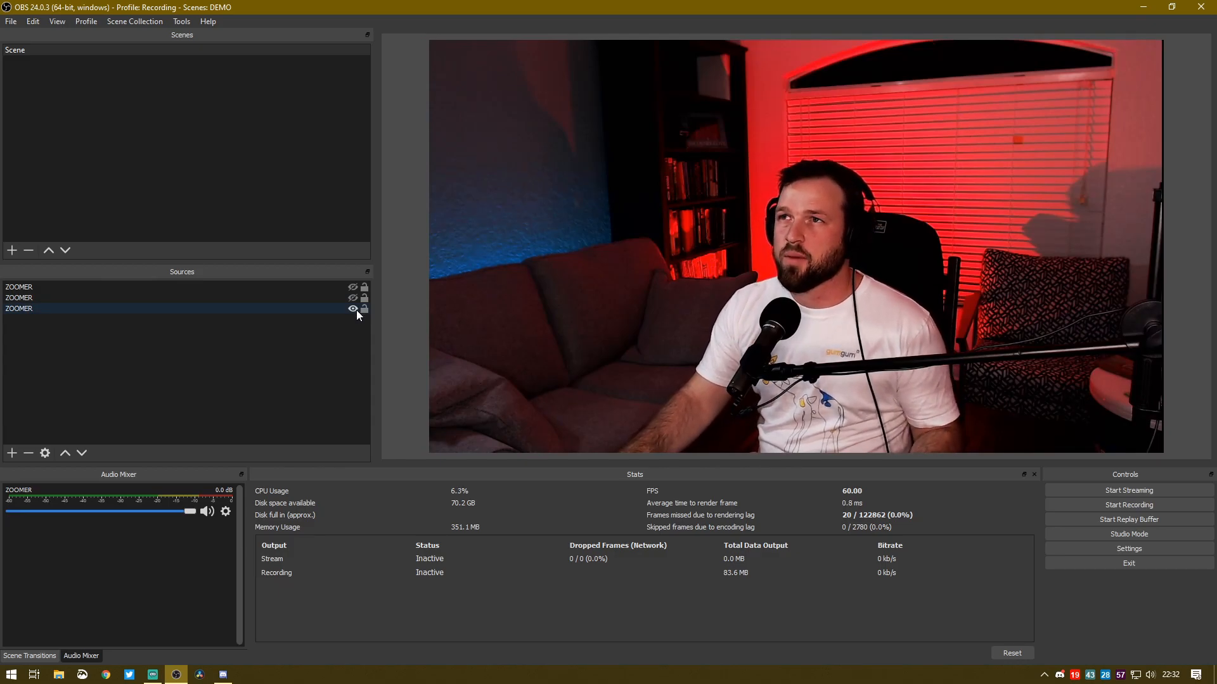
# Test the two zoomed-in ZOOMER copies over the wide shot, toggling the second one and leaving all three sources visible
pyautogui.click(353, 298)
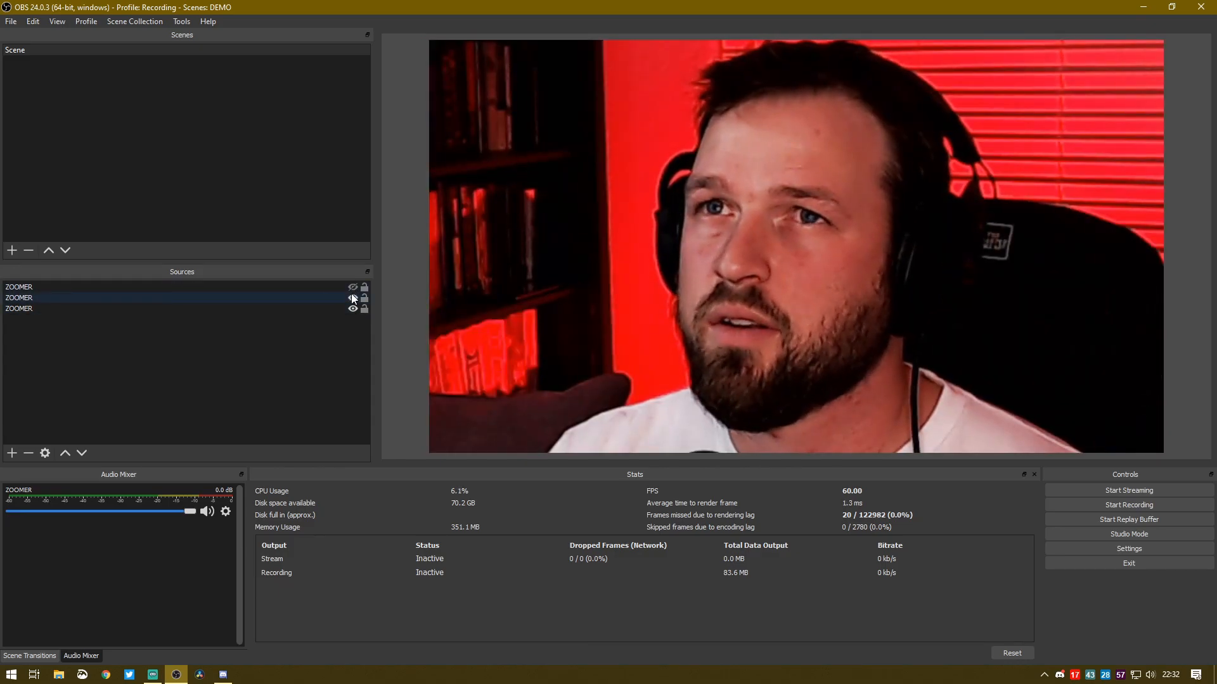
pyautogui.click(354, 287)
pyautogui.click(355, 298)
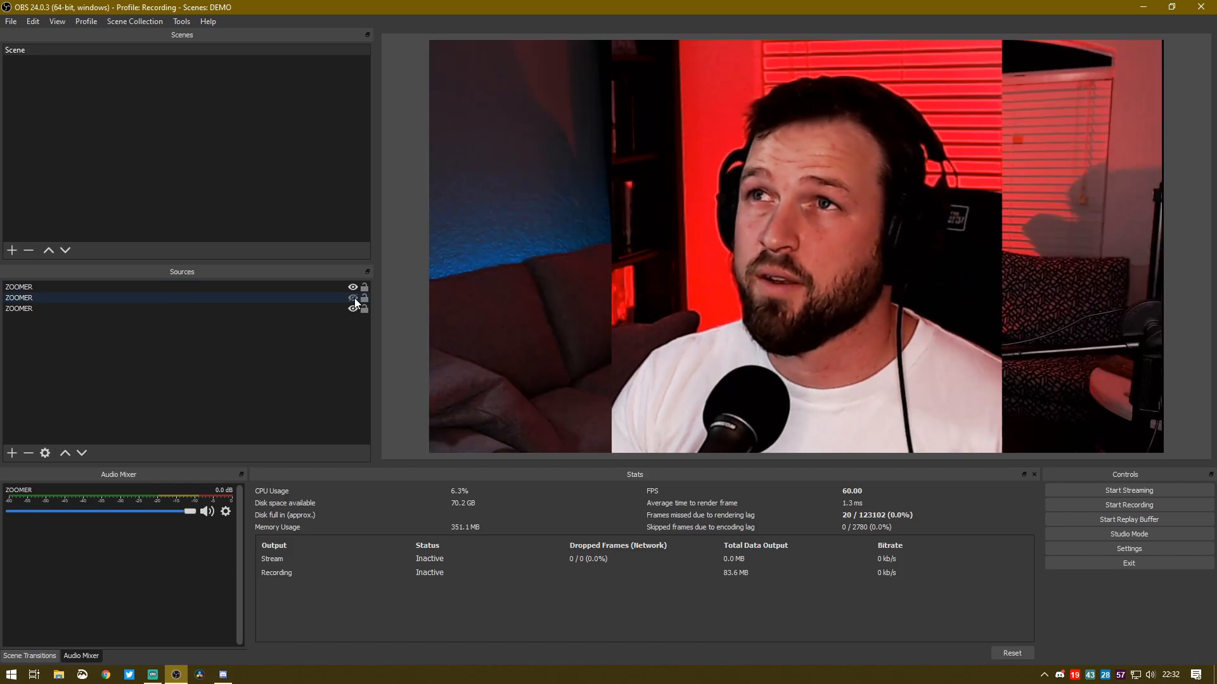
pyautogui.click(355, 299)
pyautogui.click(355, 299)
pyautogui.click(354, 299)
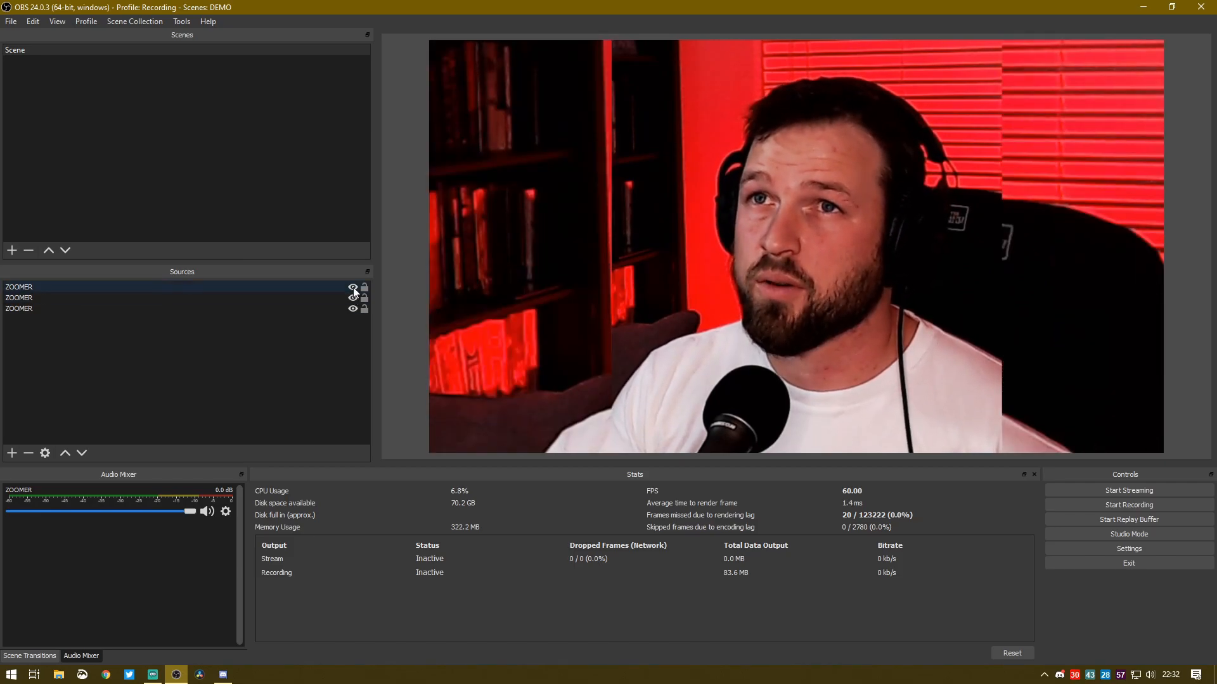
# Hide the cropped first ZOOMER copy to compare it with the tight close-up, and show it again
pyautogui.click(353, 287)
pyautogui.click(296, 295)
pyautogui.click(298, 285)
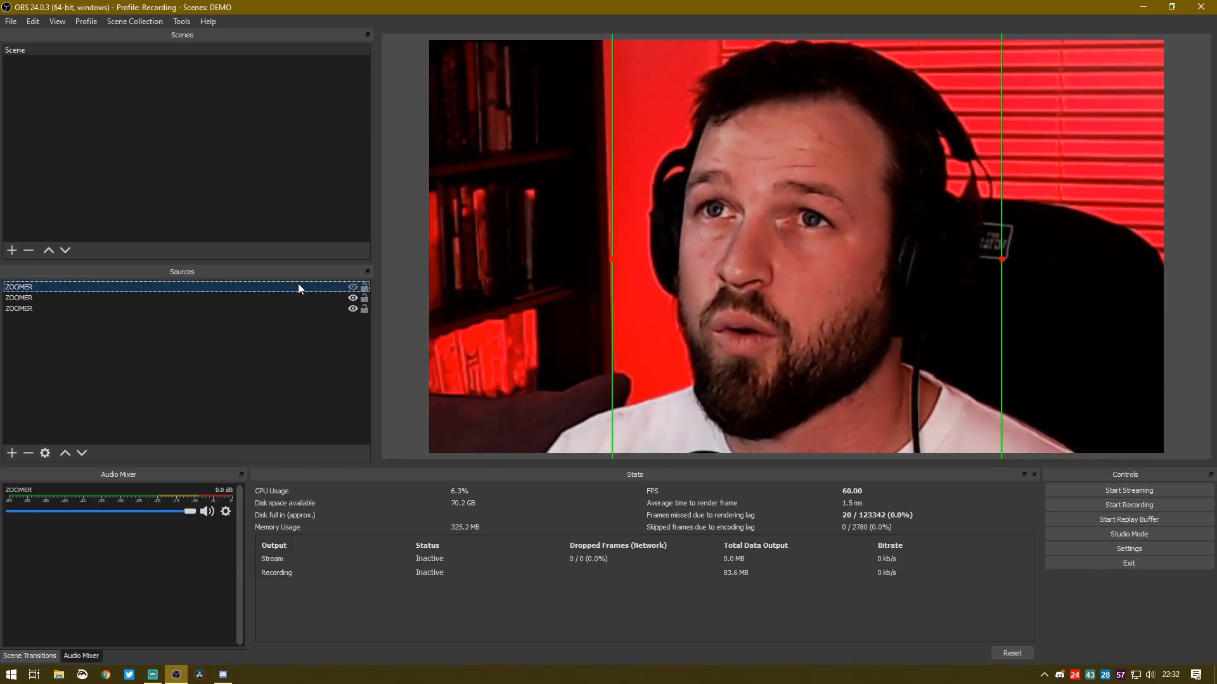
pyautogui.click(353, 287)
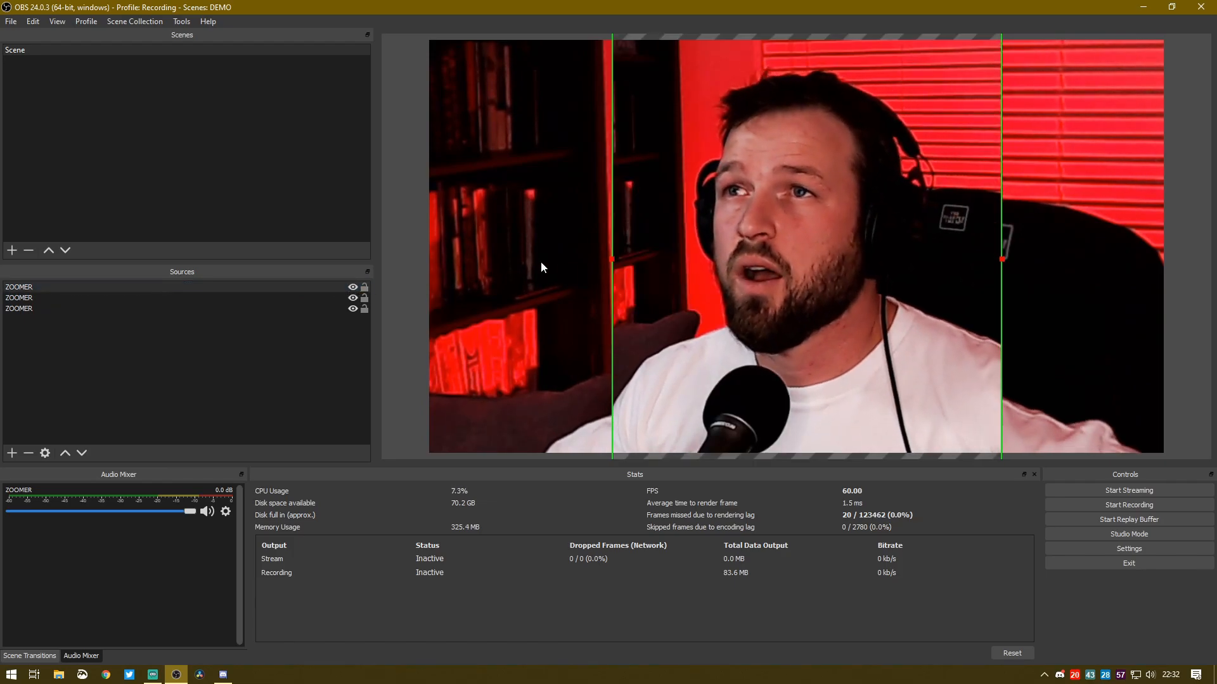
# Hide the first and second ZOOMER copies so only the wide full-size shot is displayed
pyautogui.click(512, 261)
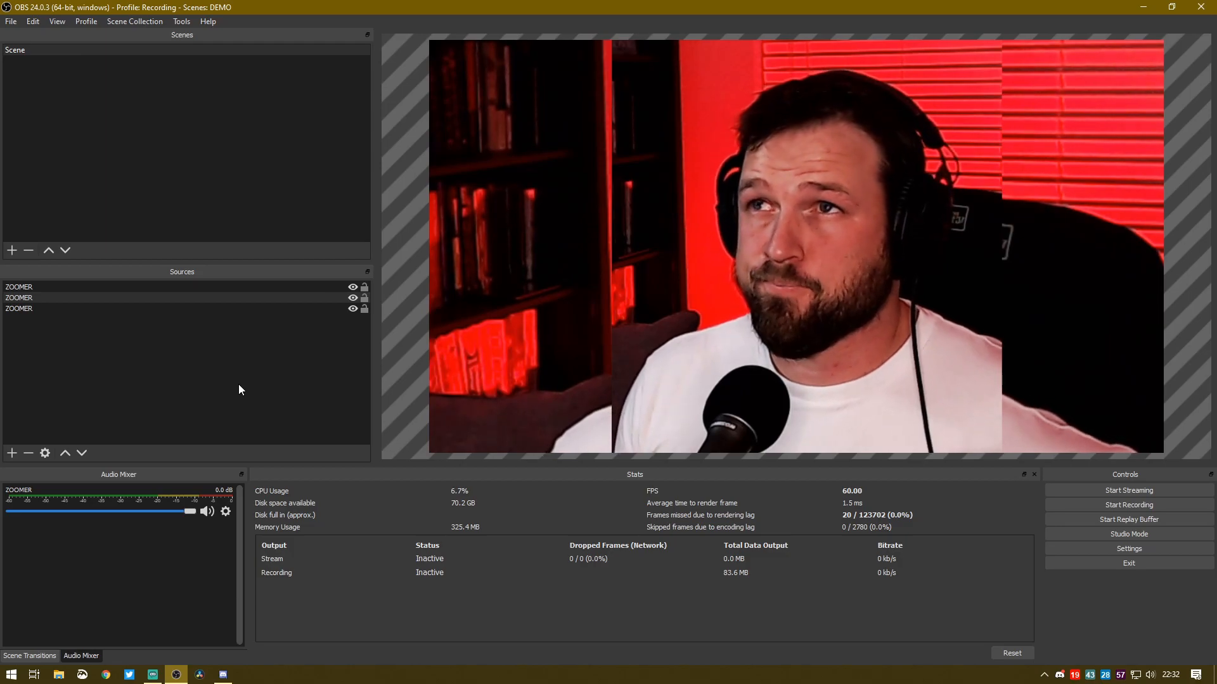
pyautogui.click(834, 189)
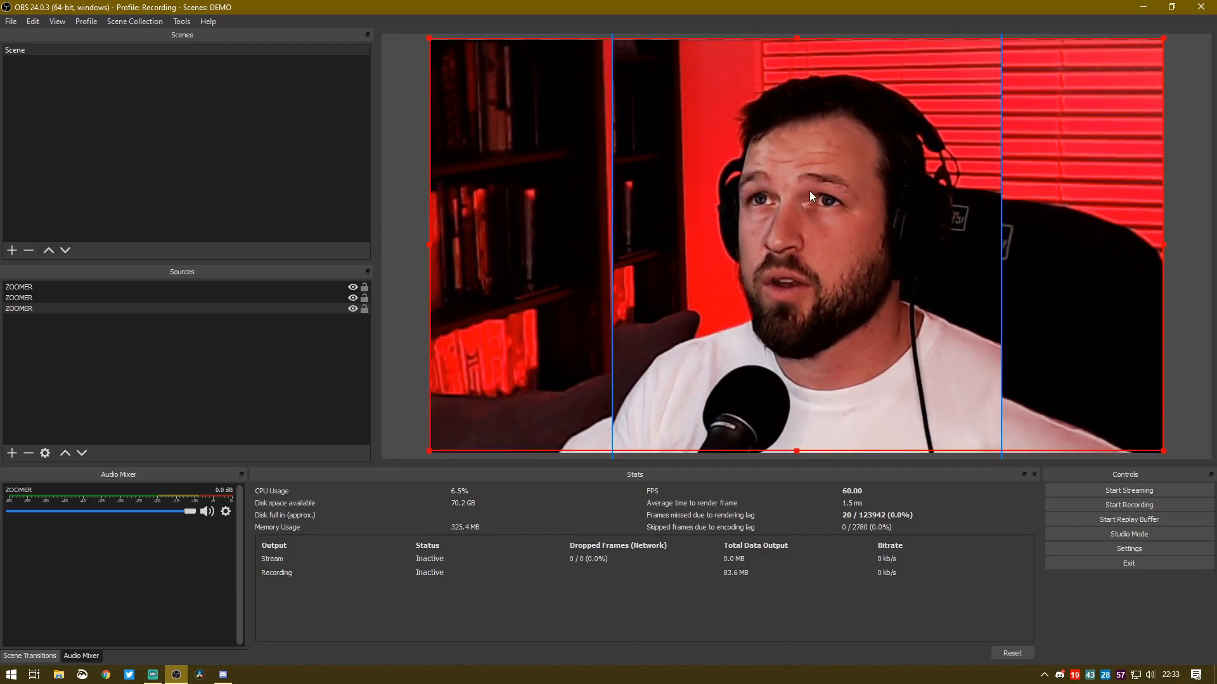
pyautogui.click(351, 286)
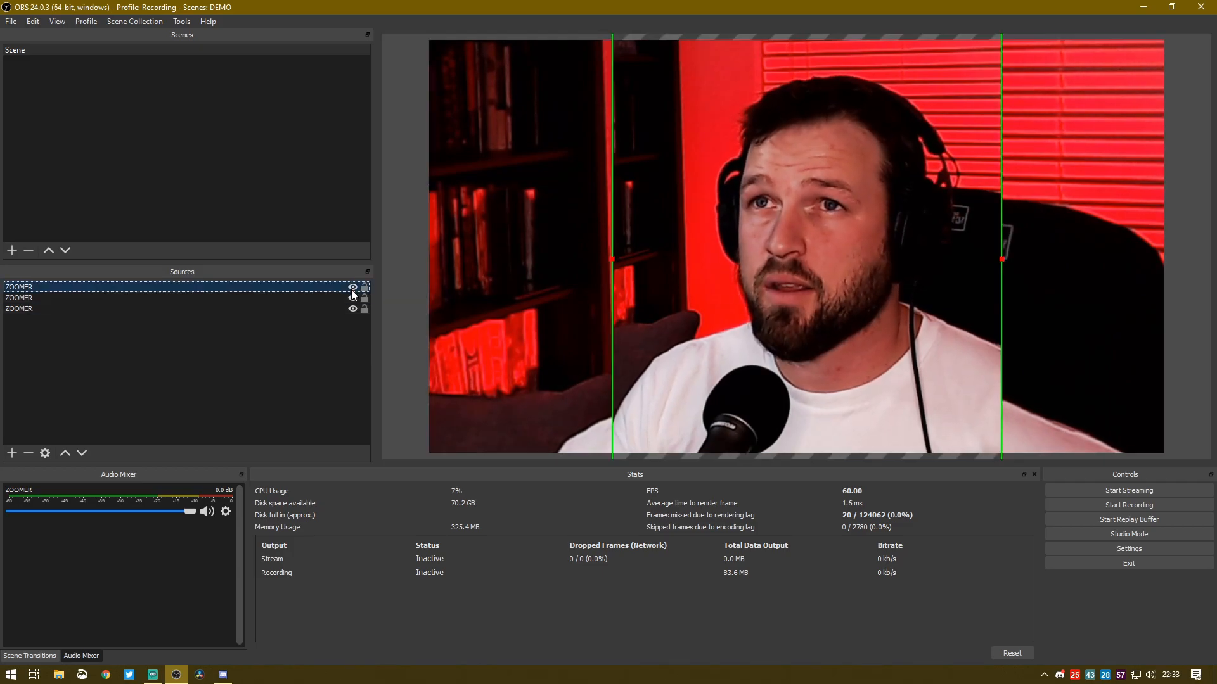
pyautogui.click(353, 287)
pyautogui.click(352, 297)
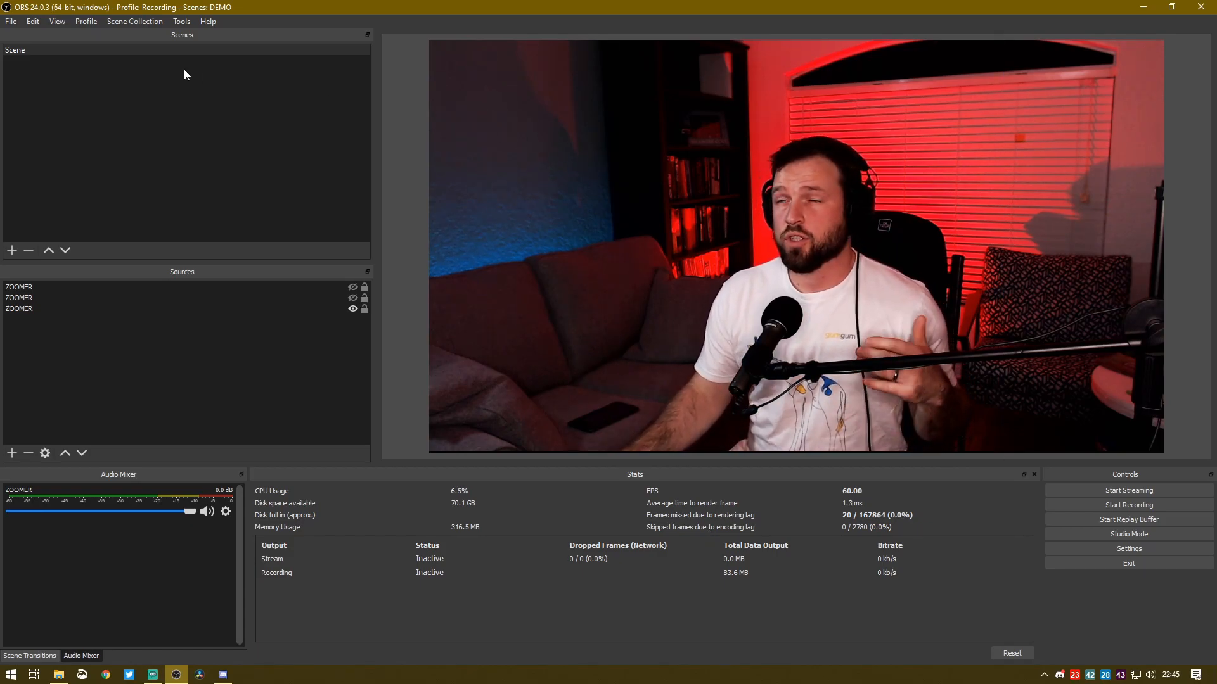
# Assign F6 as the hotkey for every Show 'ZOOMER' and Hide 'ZOOMER' action of the scene and save the settings
pyautogui.click(7, 24)
pyautogui.click(48, 75)
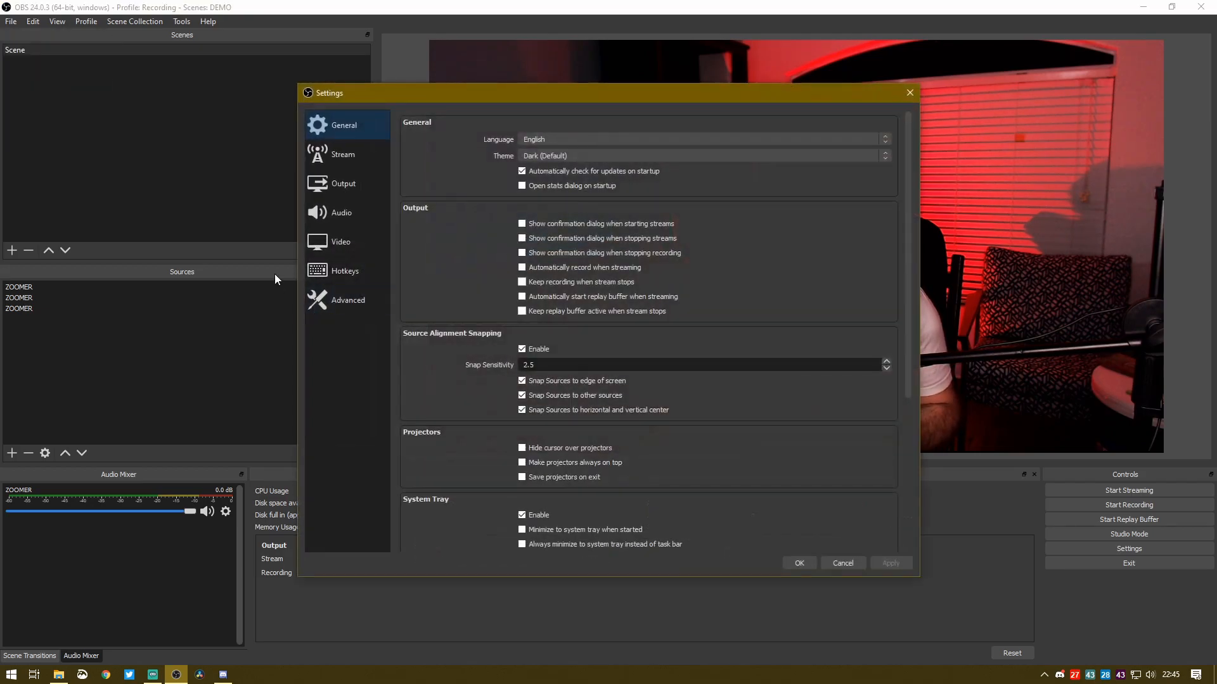
pyautogui.click(345, 272)
pyautogui.scroll(-2, 618, 347)
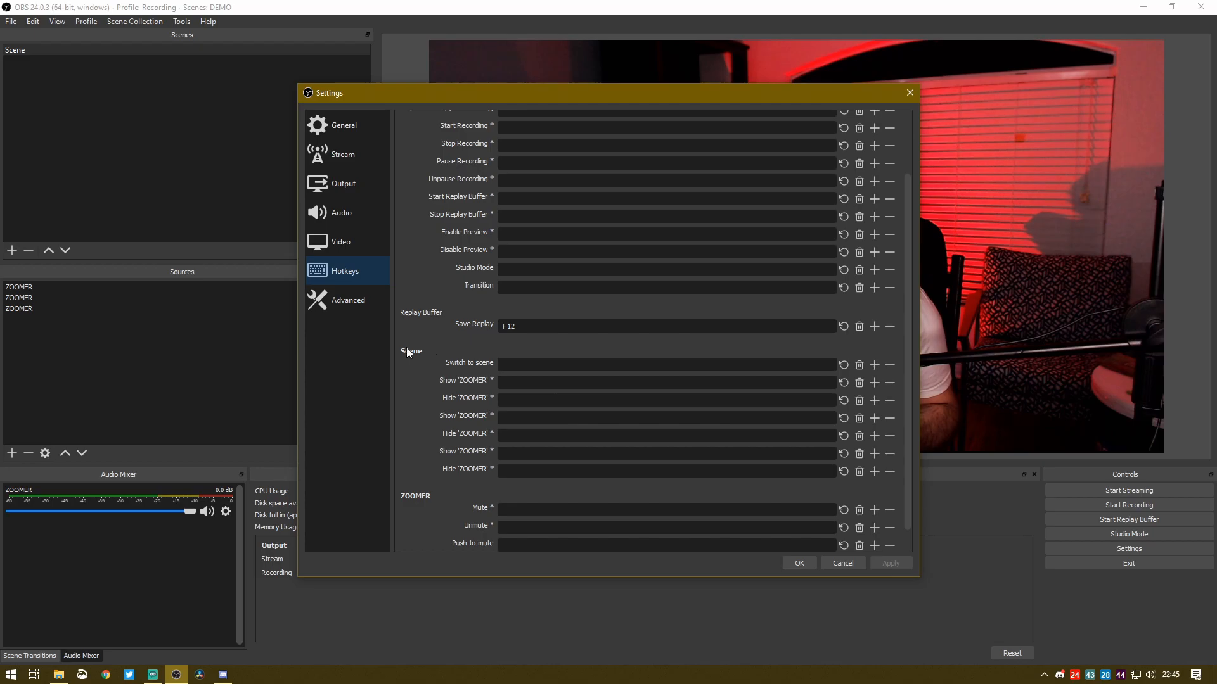
pyautogui.scroll(-1, 584, 362)
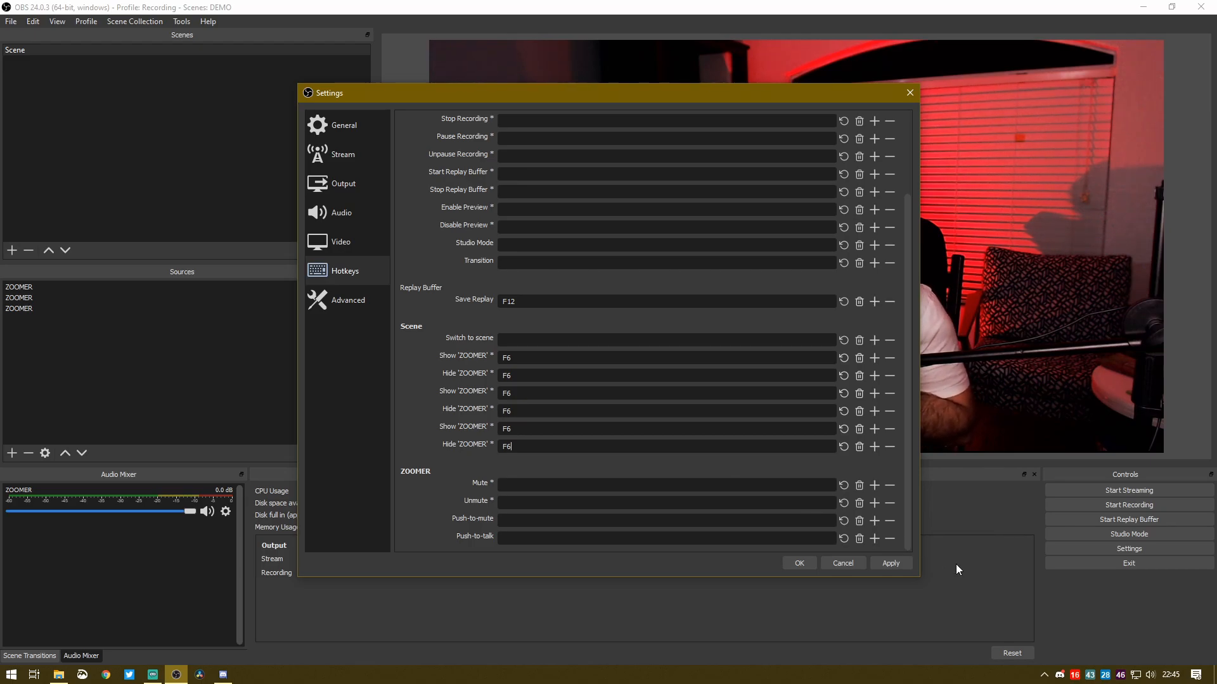
pyautogui.click(798, 564)
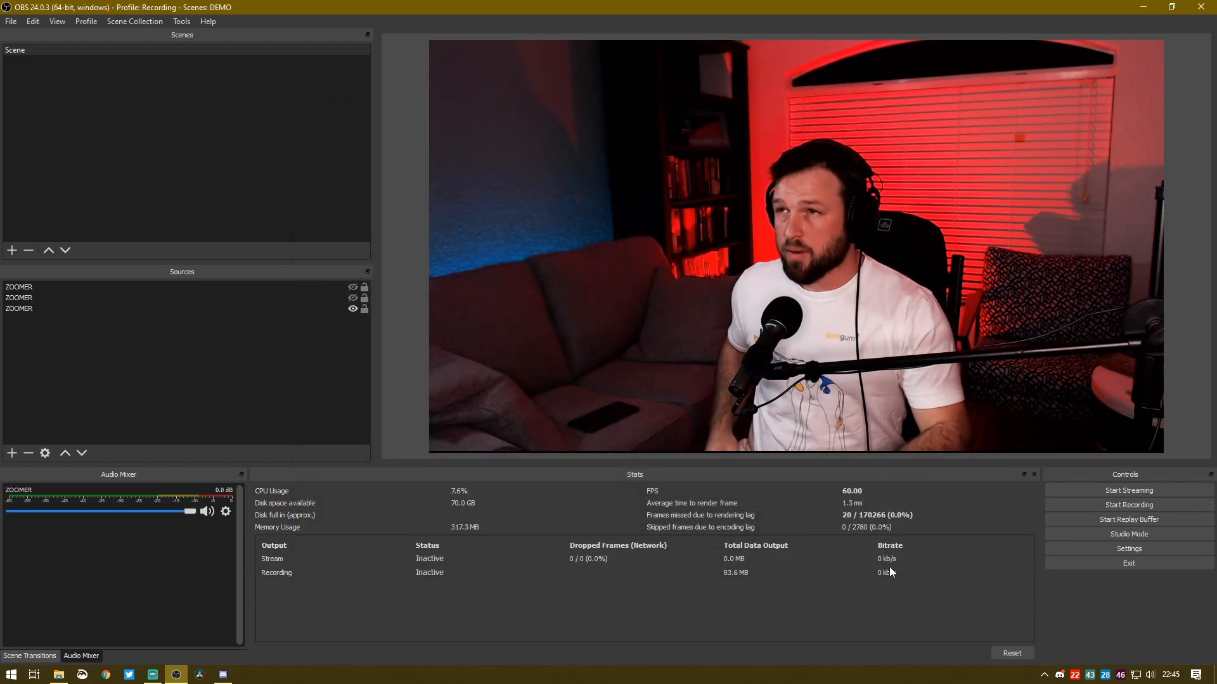
# Test the F6 hotkey by switching to the zoomed-in ZOOMER copies and back to the wide shot
pyautogui.press('F1')
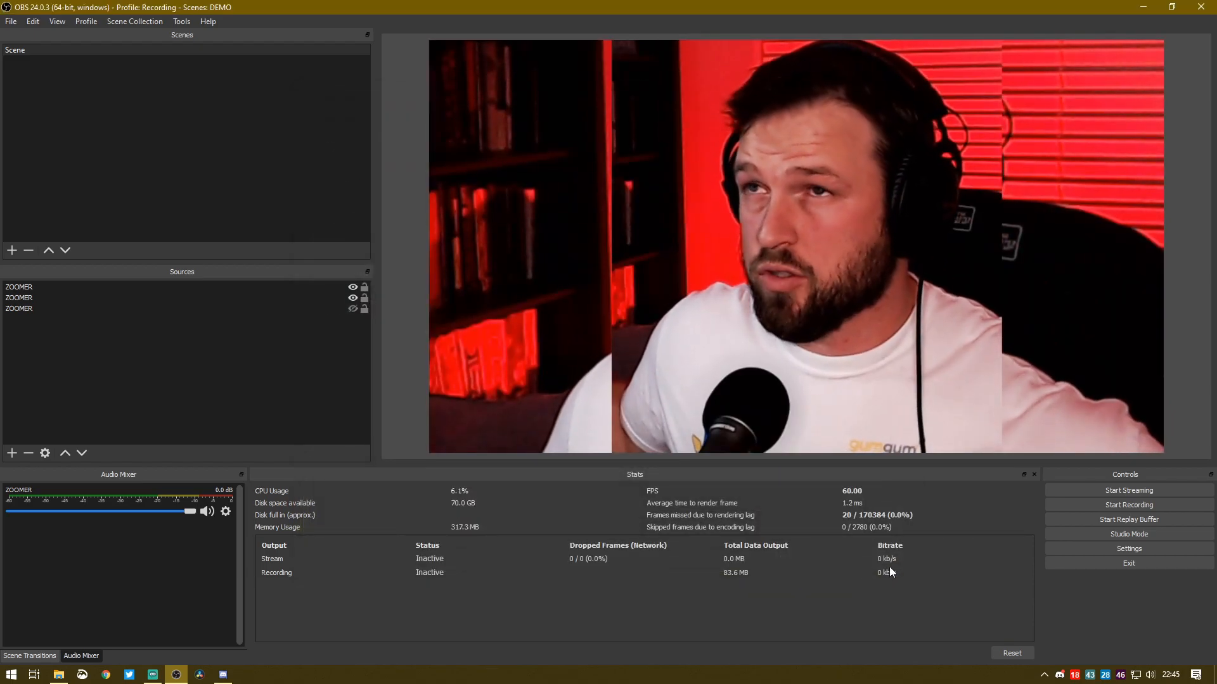
pyautogui.press('F2')
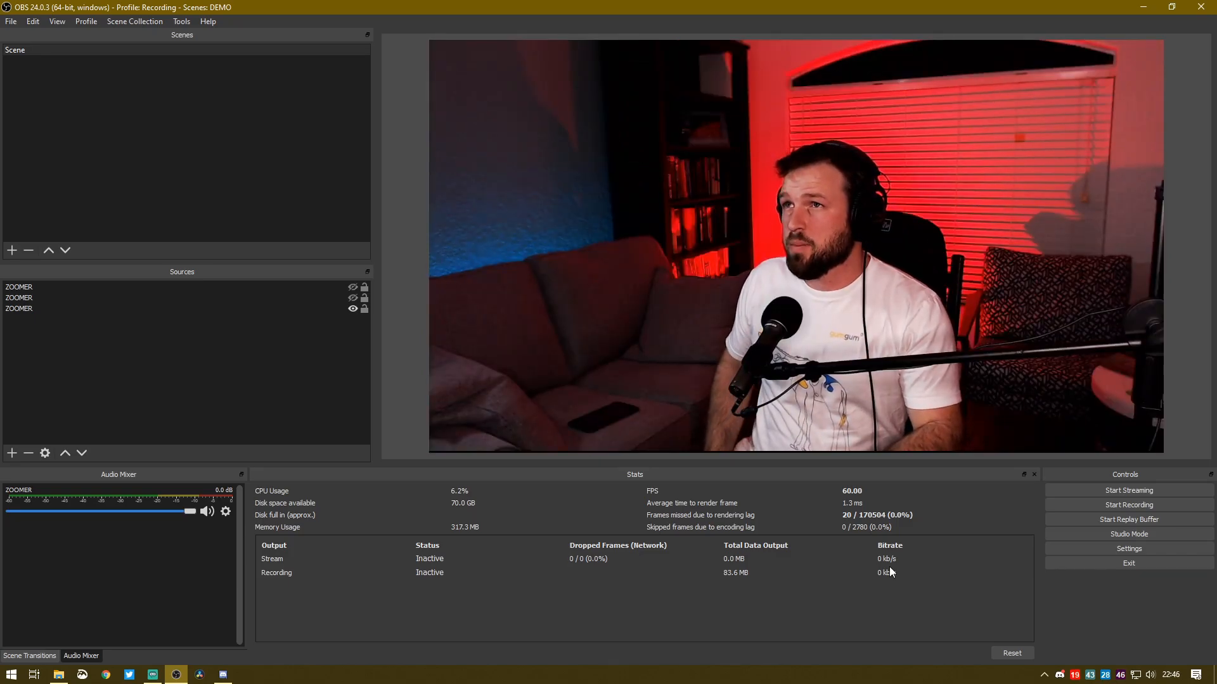
# Toggle repeatedly between the wide and zoomed-in ZOOMER shots with the visibility hotkeys, ending on the zoomed-in shot
pyautogui.press('F1')
pyautogui.press('F2')
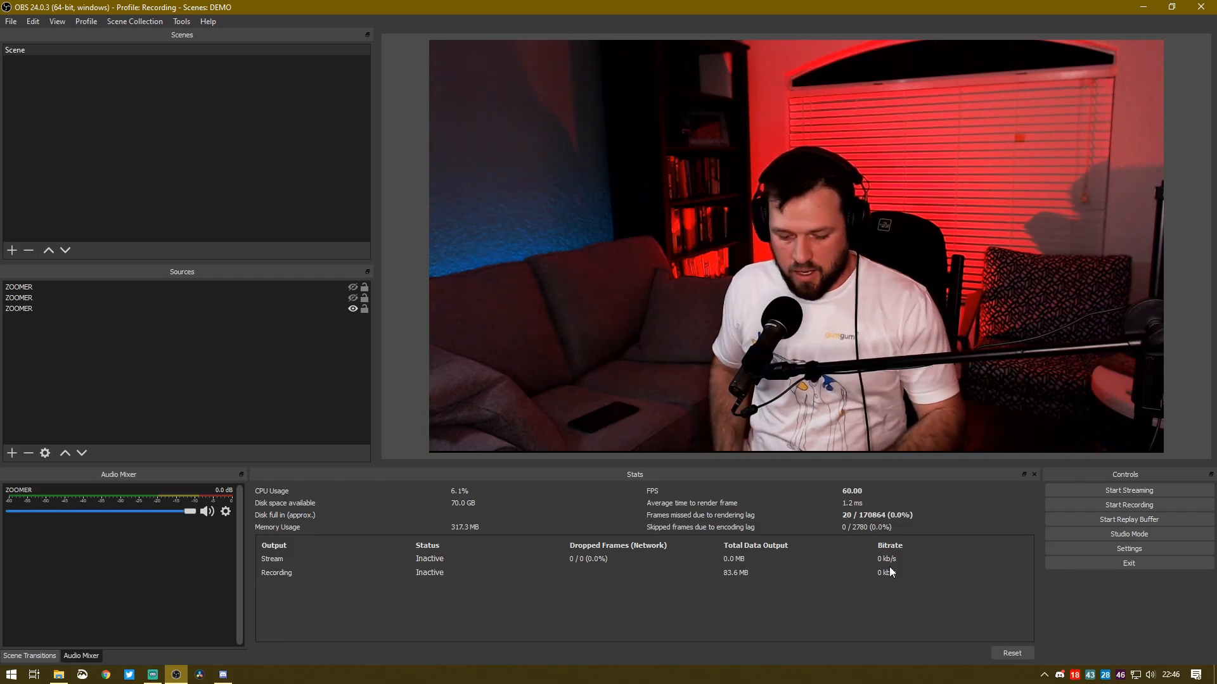
pyautogui.press('F1')
pyautogui.press('F2')
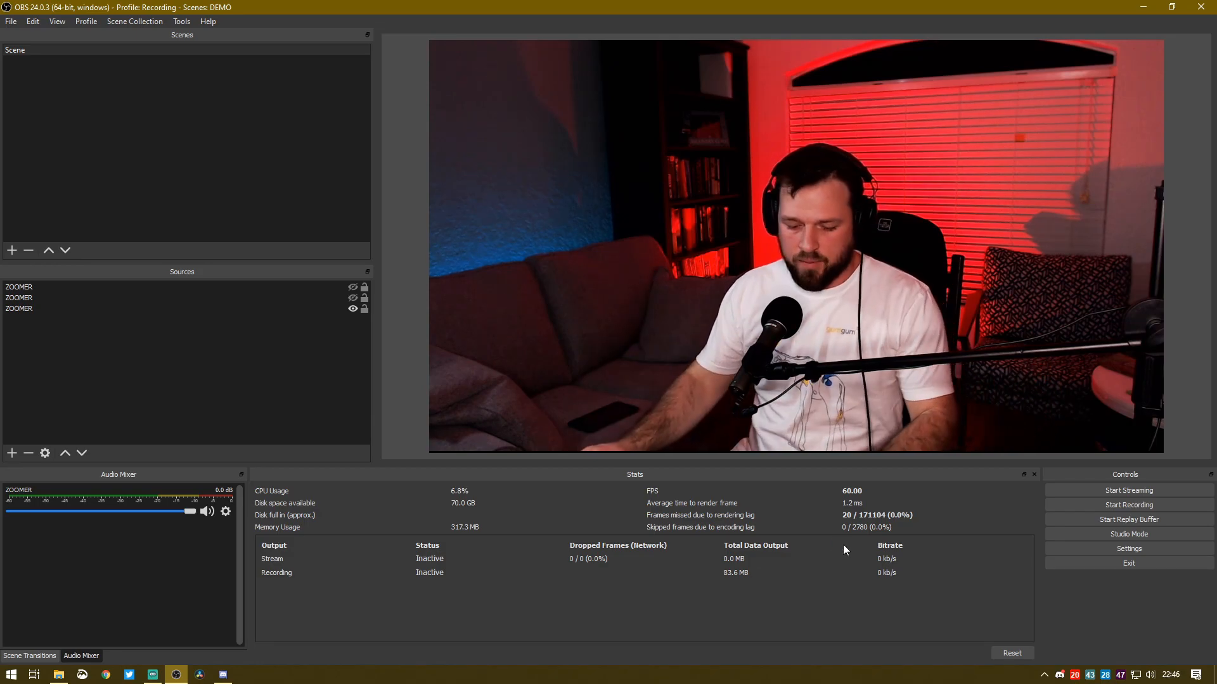
pyautogui.press('F1')
pyautogui.rightClick(516, 232)
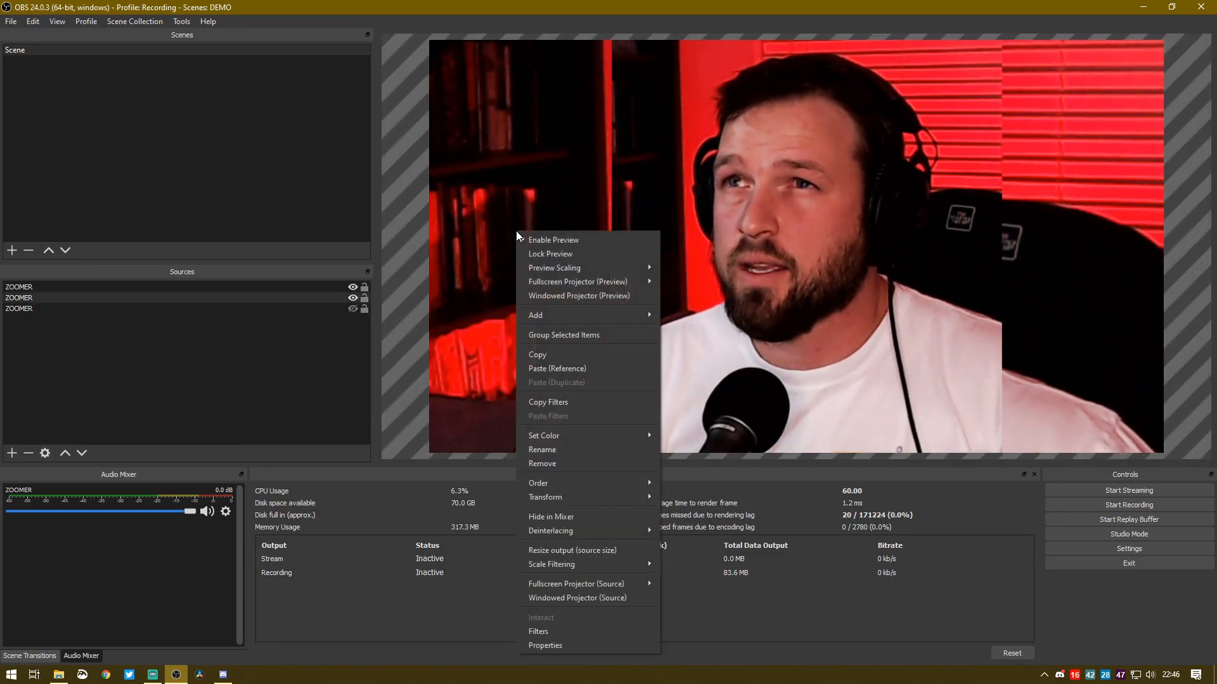
pyautogui.click(598, 641)
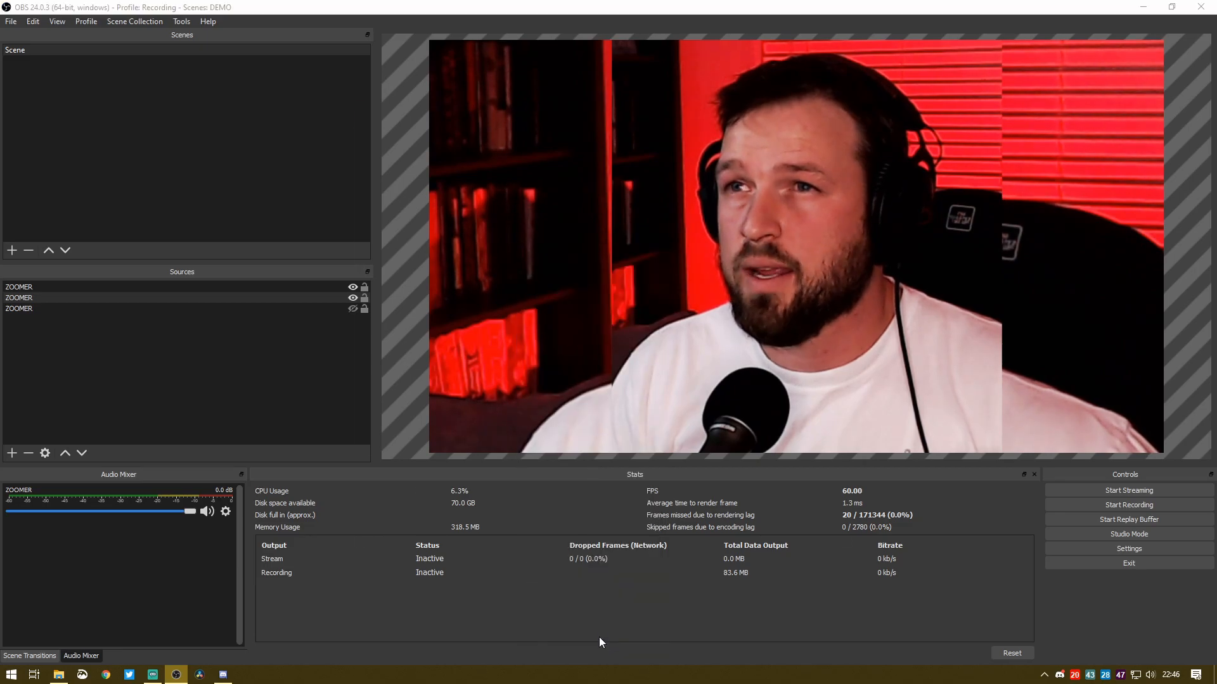
pyautogui.click(798, 550)
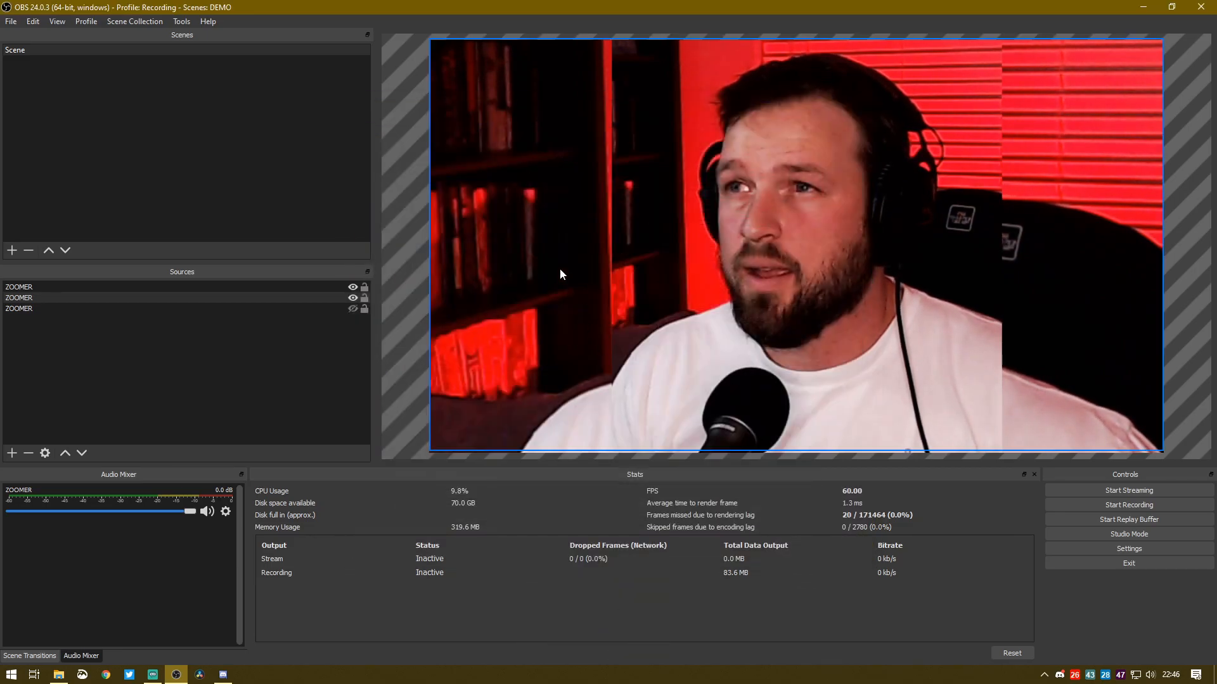
# Open the filters of the ZOOMER source and add a Color Correction effect filter with its default name
pyautogui.rightClick(560, 269)
pyautogui.click(587, 401)
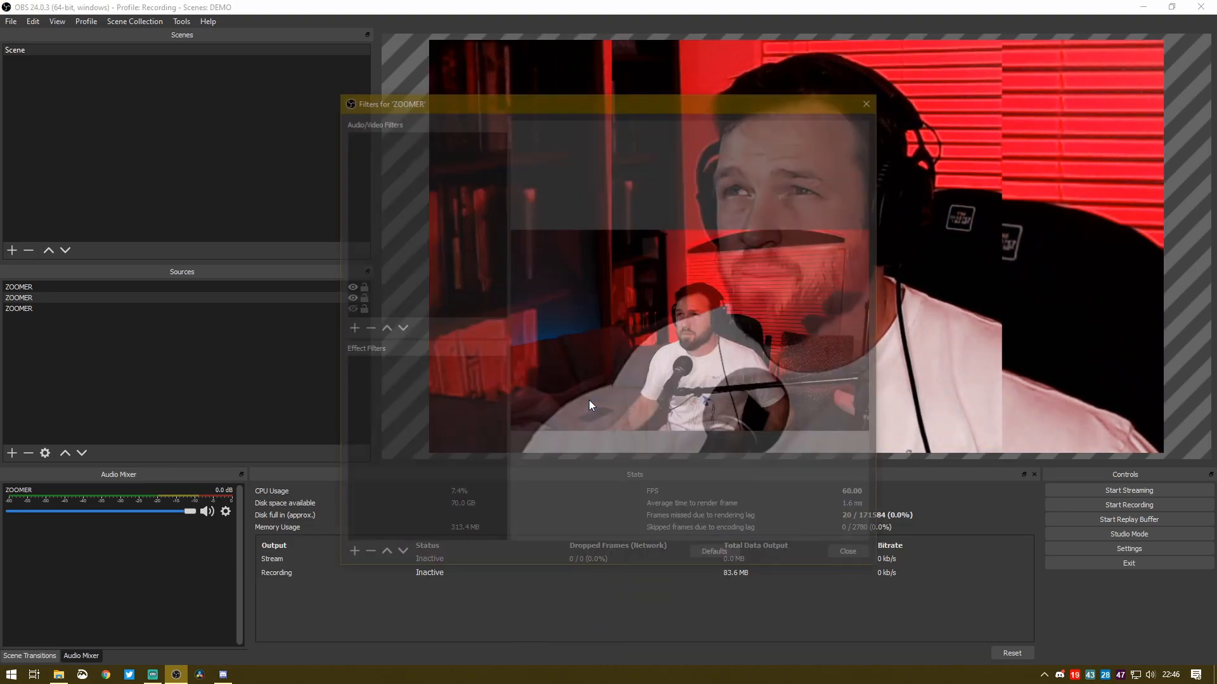
pyautogui.click(346, 559)
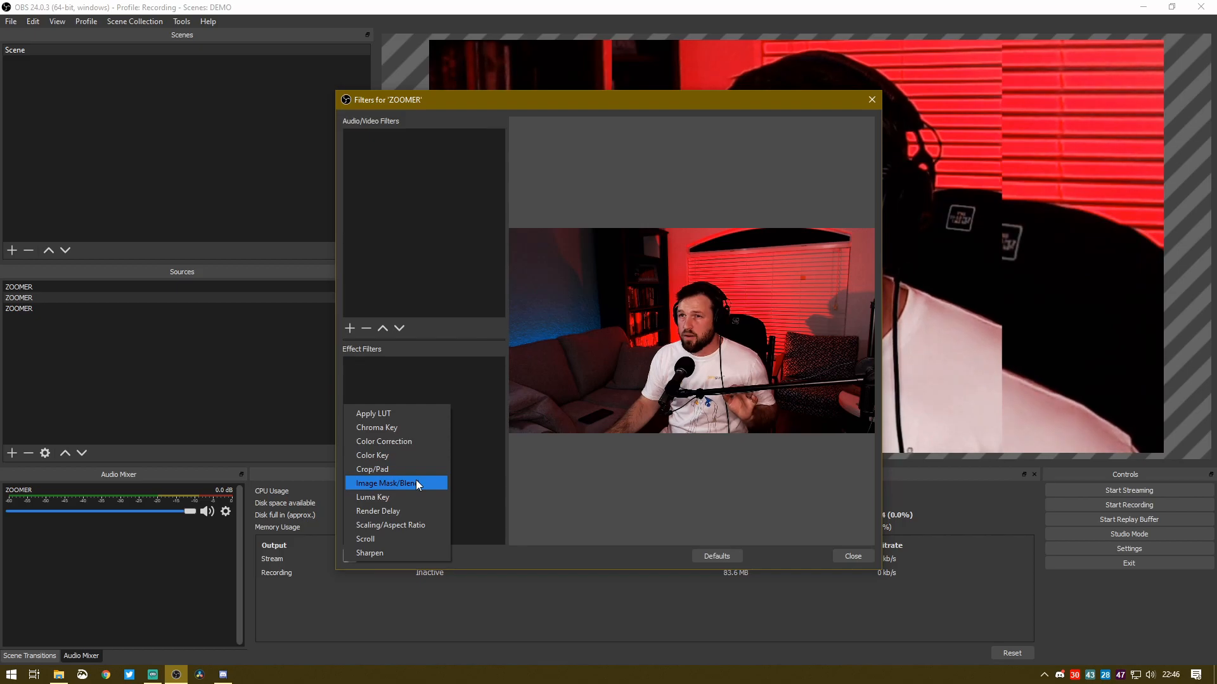
pyautogui.click(398, 441)
pyautogui.click(584, 359)
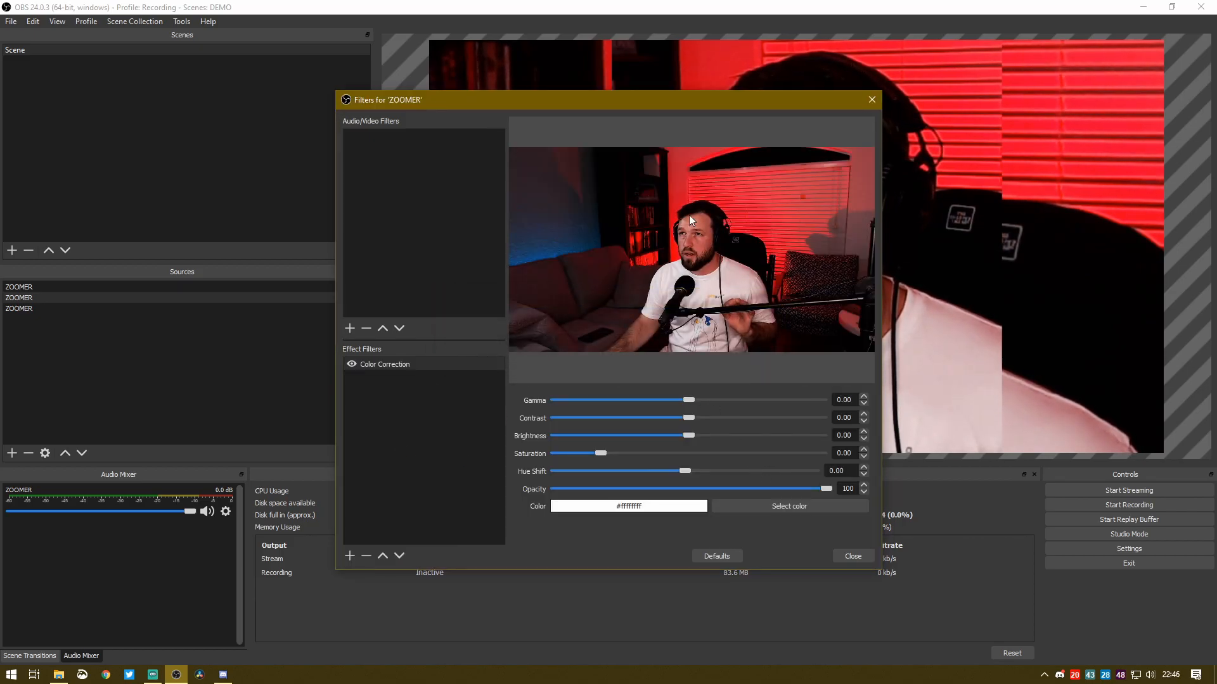
# Try lowering the Color Correction opacity to 58 with the filters dialog moved clear of the preview, and close the dialog
pyautogui.moveTo(713, 104); pyautogui.dragTo(380, 92)
pyautogui.click(486, 478)
pyautogui.moveTo(487, 479); pyautogui.dragTo(371, 474)
pyautogui.moveTo(385, 476)
pyautogui.mouseDown()
pyautogui.moveTo(222, 478)
pyautogui.moveTo(462, 495)
pyautogui.moveTo(381, 496)
pyautogui.mouseUp()
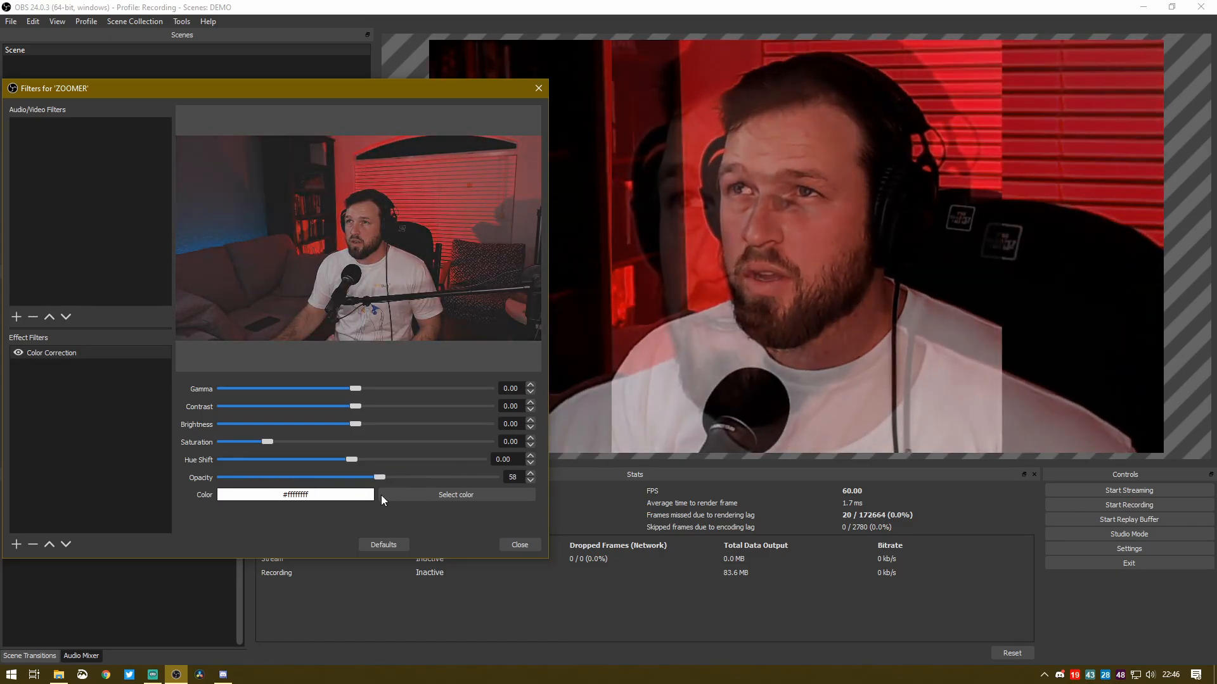
pyautogui.moveTo(307, 91); pyautogui.dragTo(426, 86)
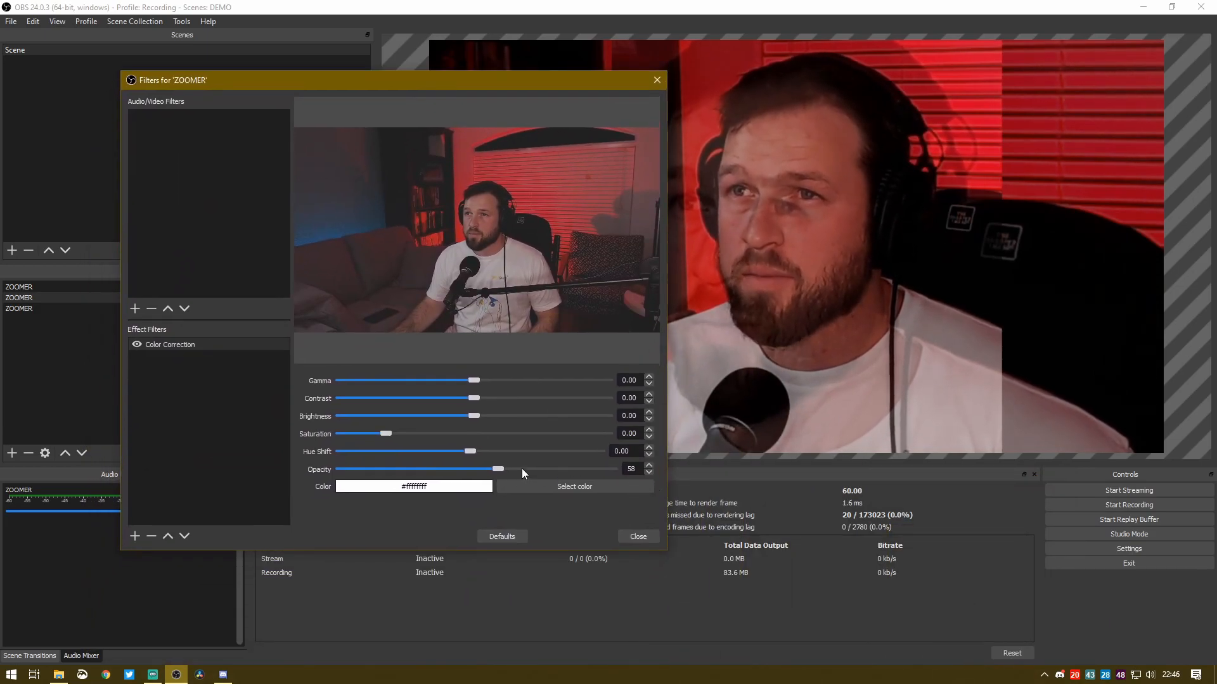
pyautogui.click(645, 537)
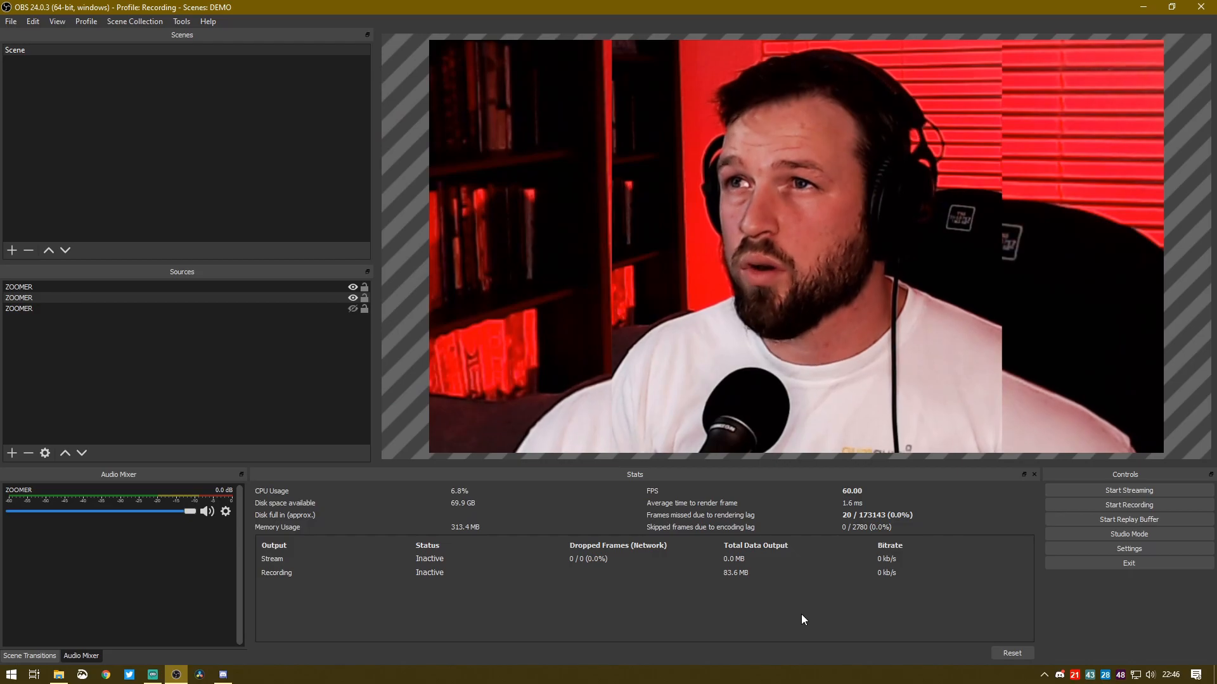